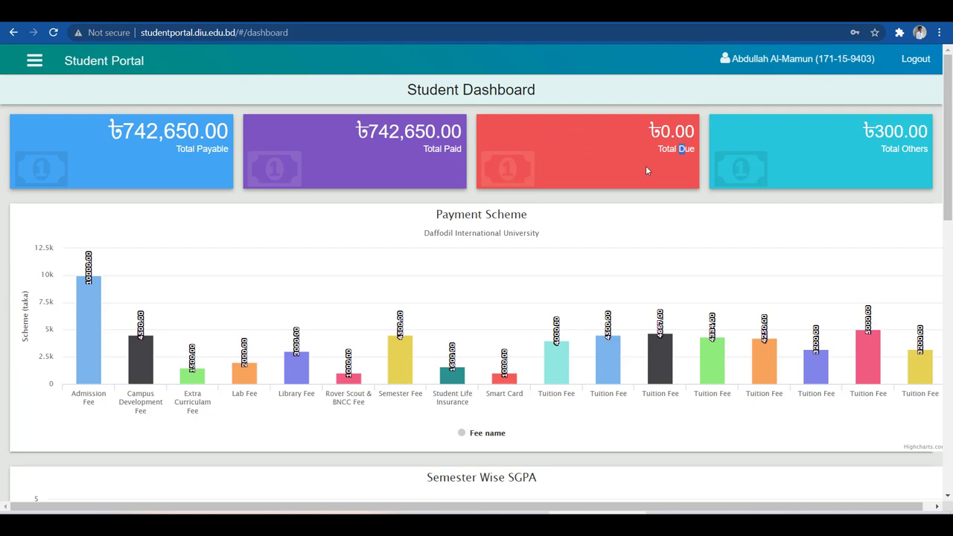
Go from the dashboard to the Certificate & Transcript Apply page via the sidebar menu.
left_click_drag(646, 170, 682, 147)
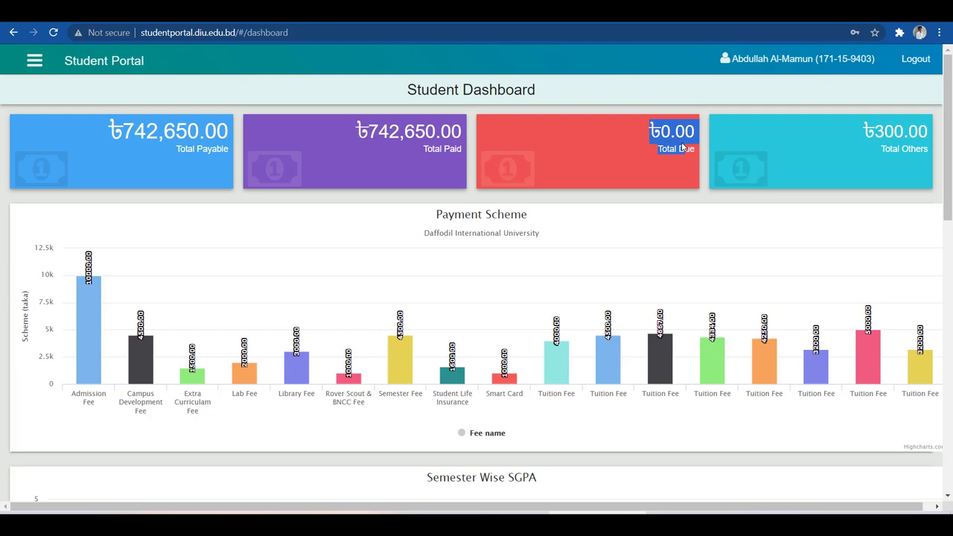
left_click(682, 146)
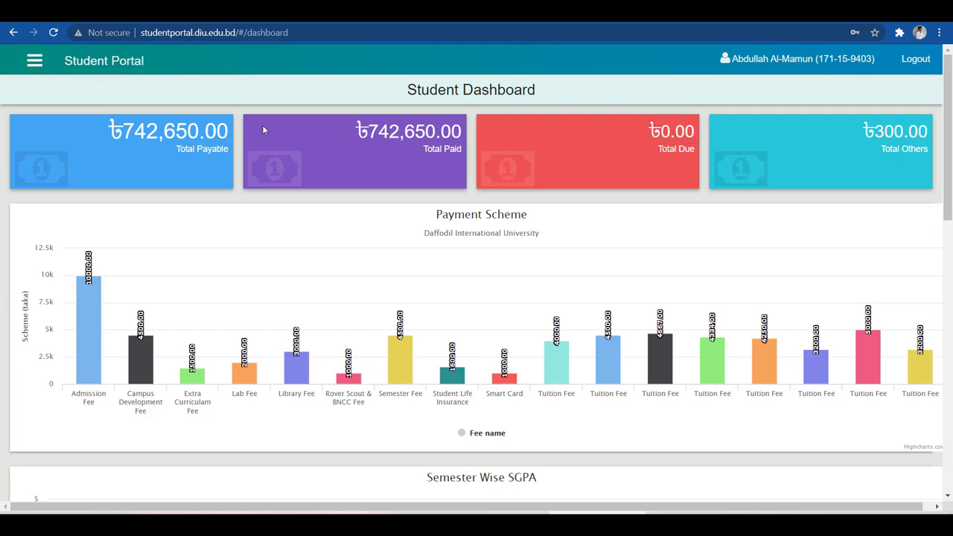
left_click(31, 66)
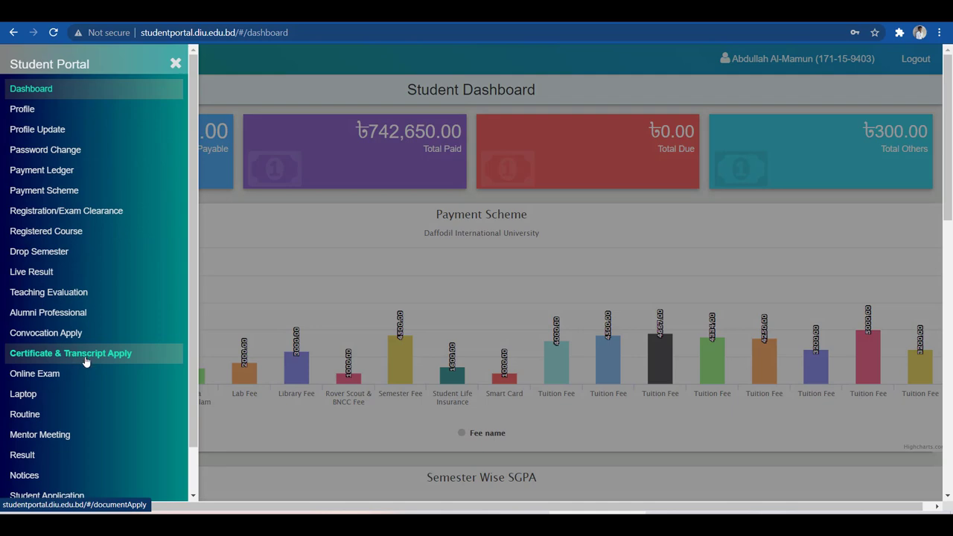
left_click(87, 357)
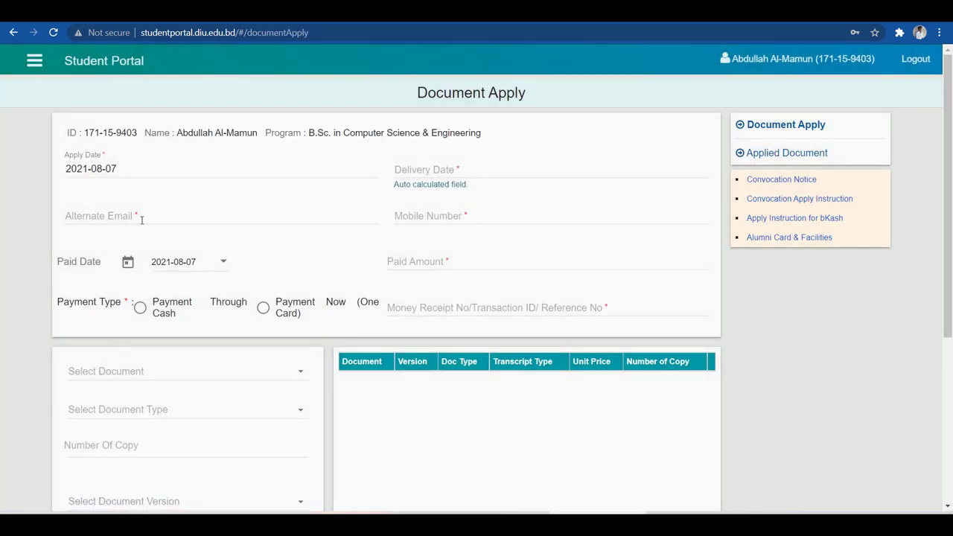
Fill the alternate email and mobile number fields from their saved autofill suggestions.
left_click(146, 212)
left_click(127, 240)
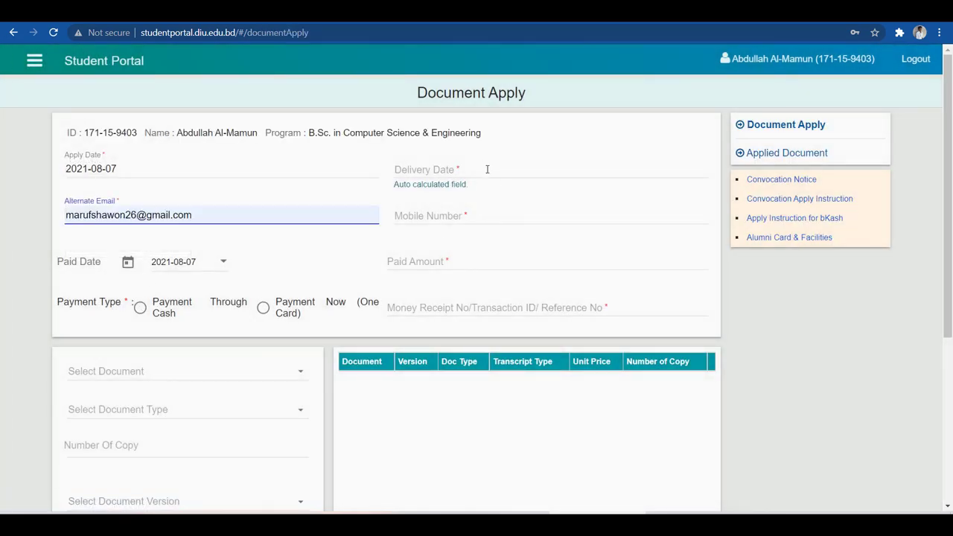
left_click(483, 169)
left_click(423, 215)
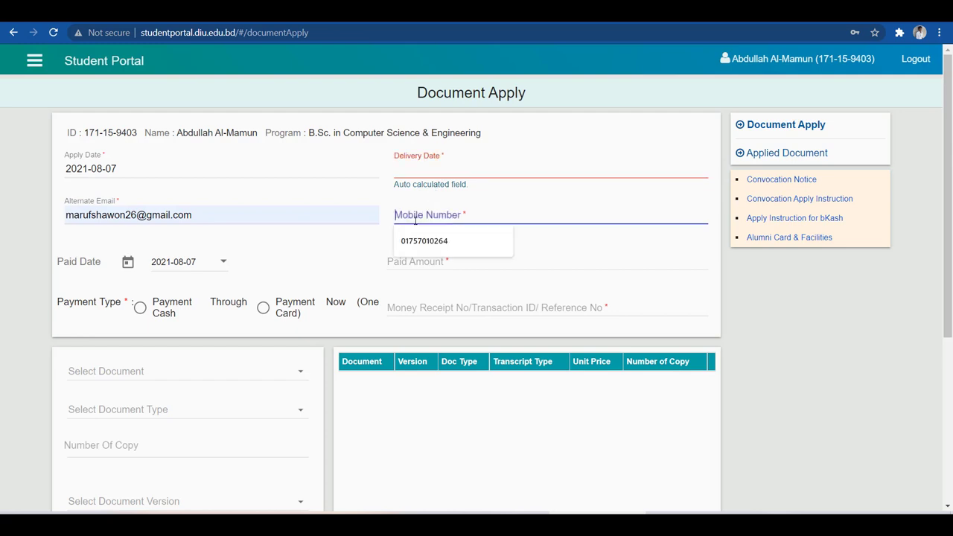
left_click(422, 241)
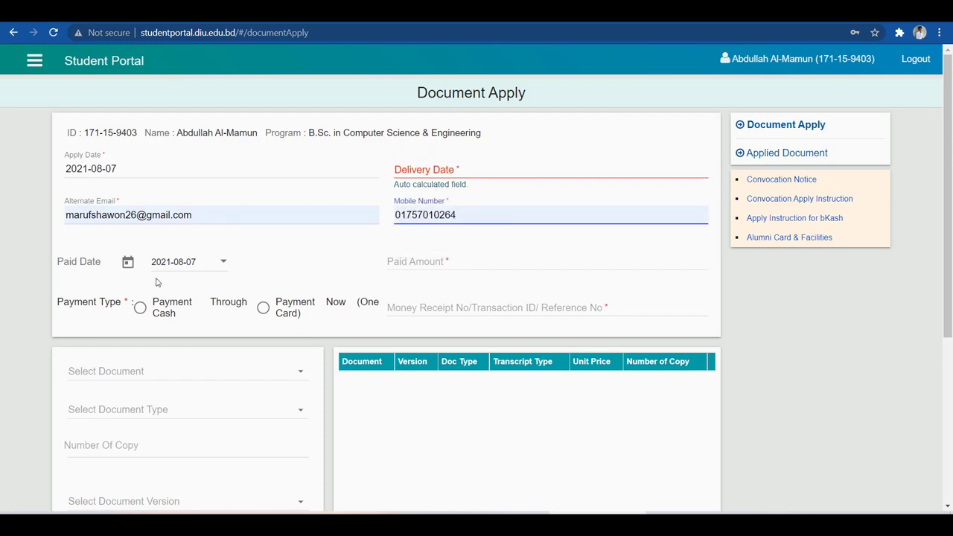
scroll(210, 289, "down", 1)
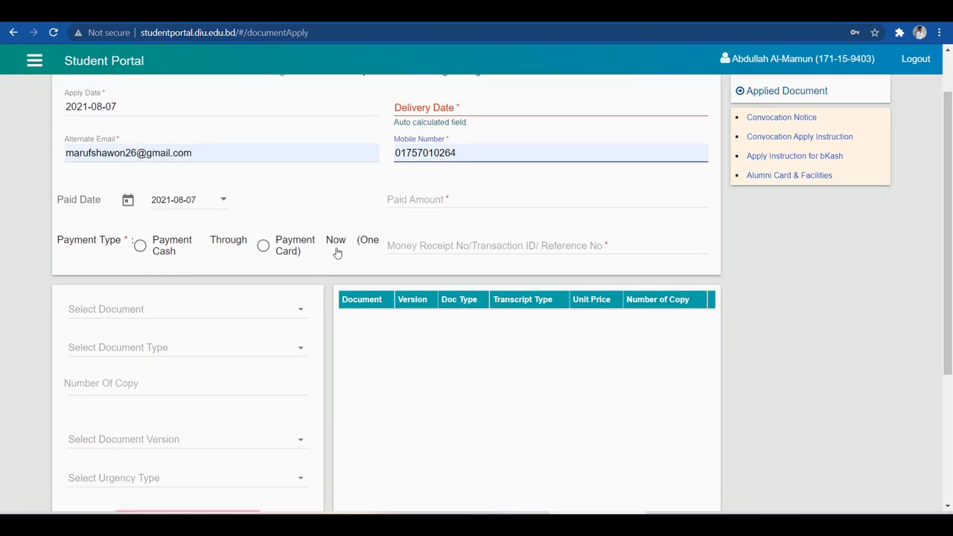
Request a Certificate in the Provisional version with Regular urgency.
left_click(128, 311)
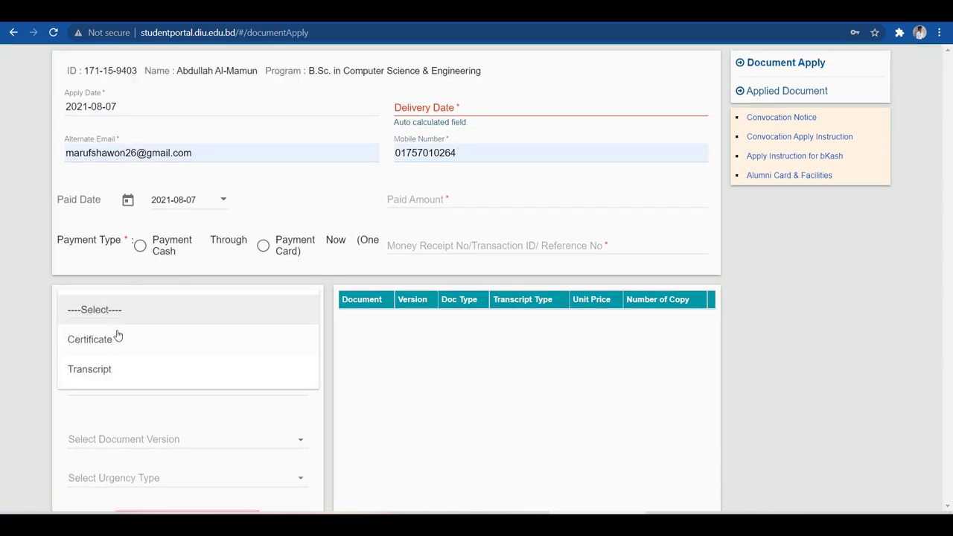
left_click(112, 341)
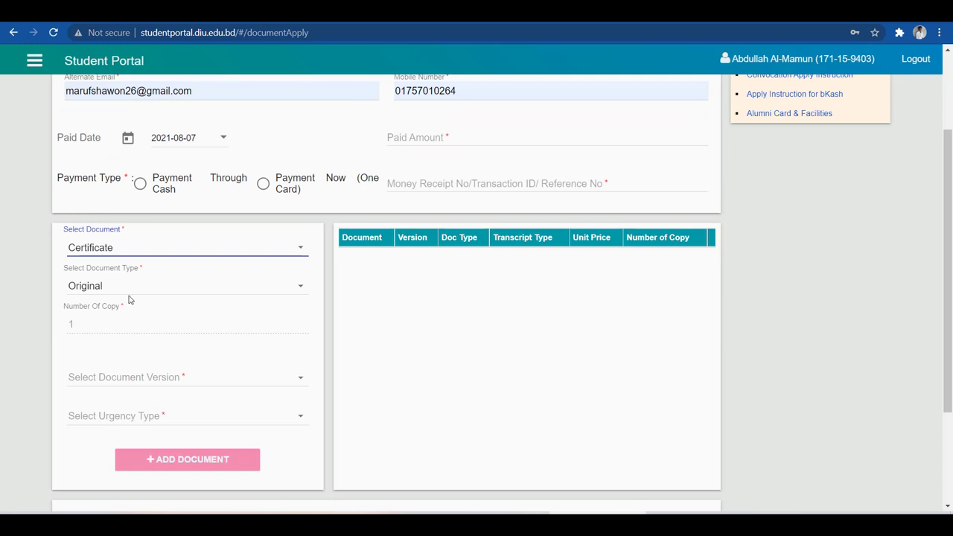
left_click(113, 377)
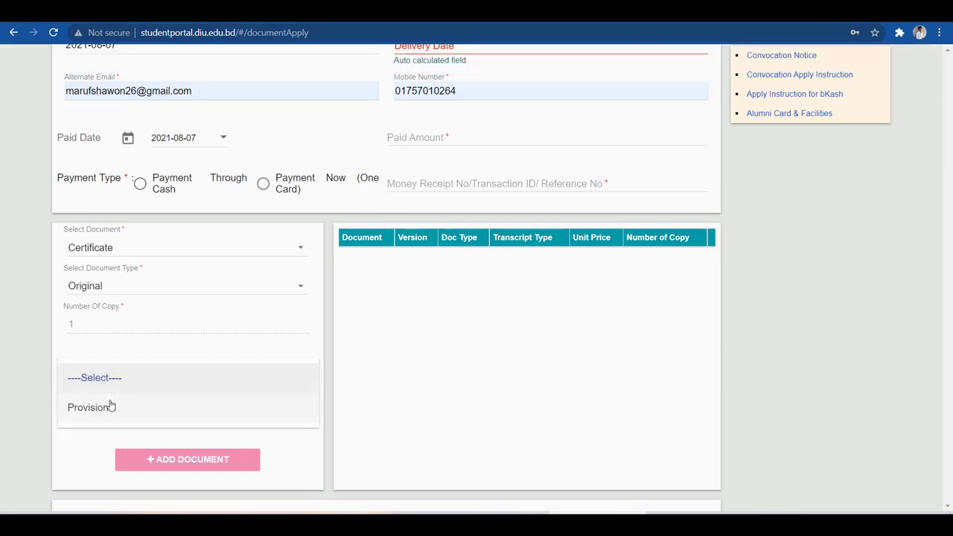
left_click(111, 404)
scroll(149, 357, "down", 4)
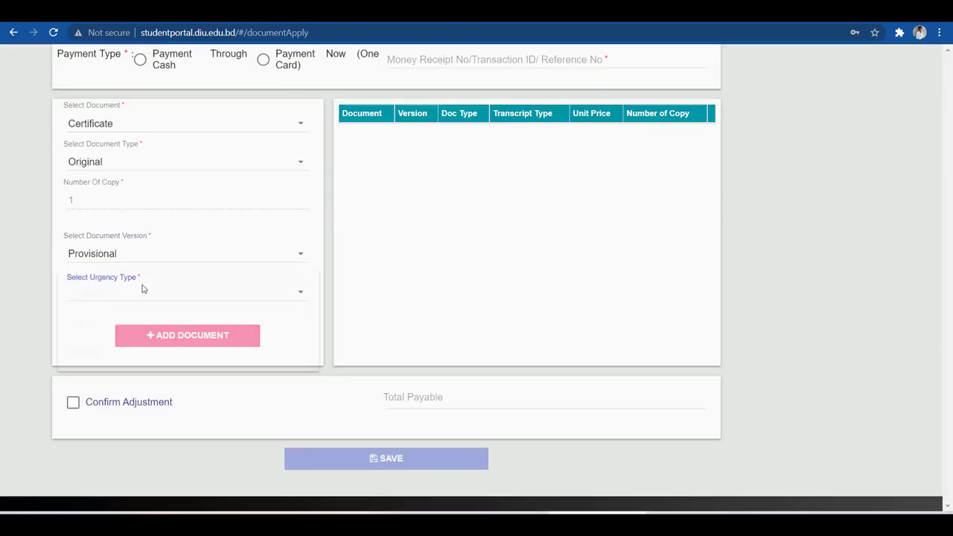
left_click(142, 289)
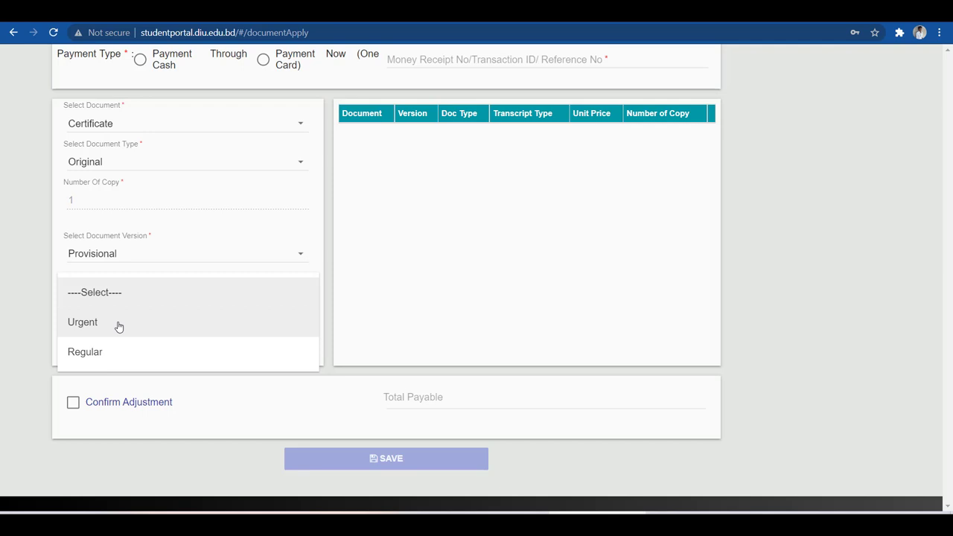
left_click(102, 351)
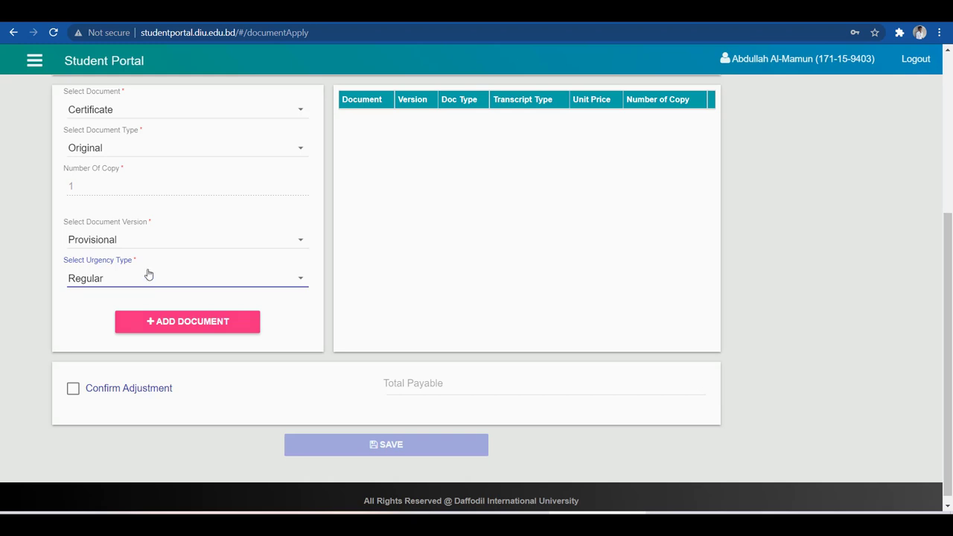
scroll(149, 275, "up", 3)
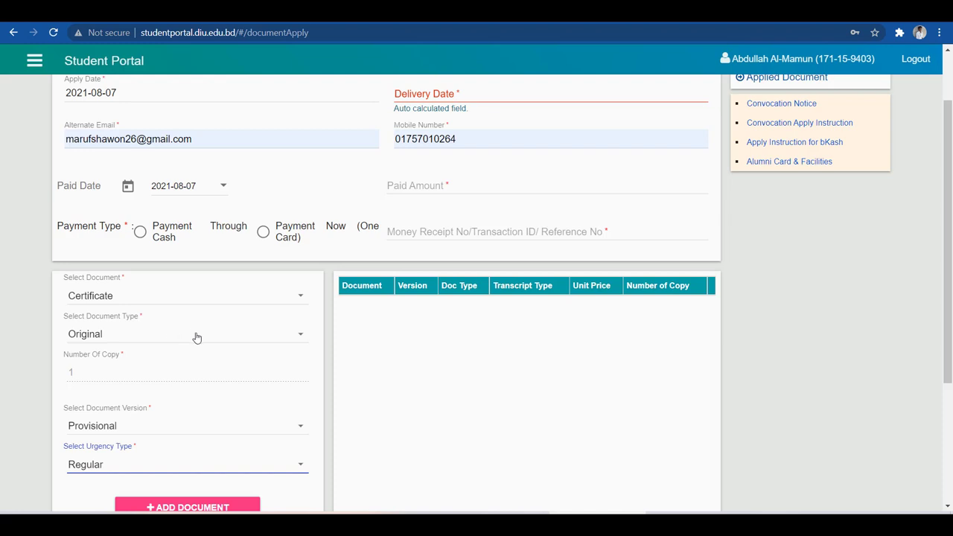
scroll(196, 337, "up", 1)
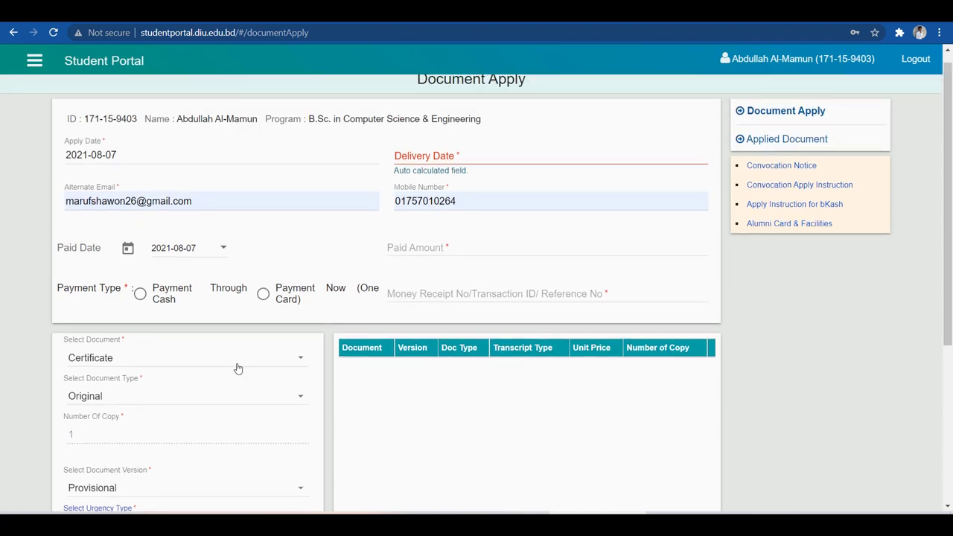
Enter a paid amount of 1000 and choose Payment Cash as the payment type.
left_click(409, 249)
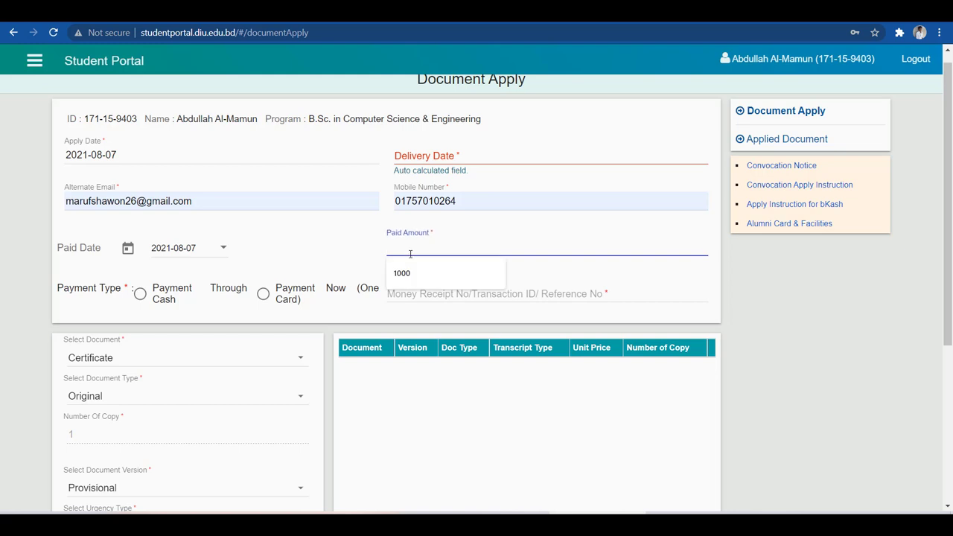
left_click(410, 272)
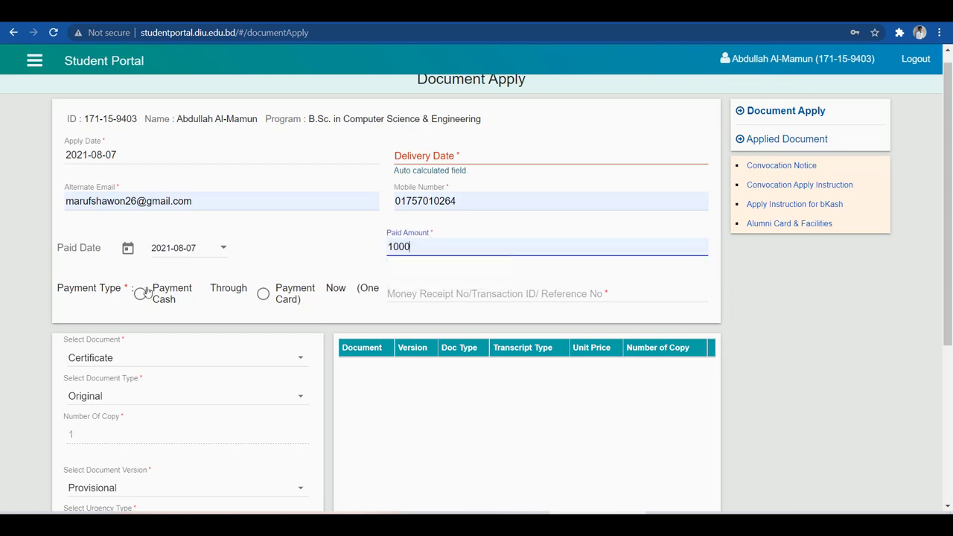
left_click(151, 298)
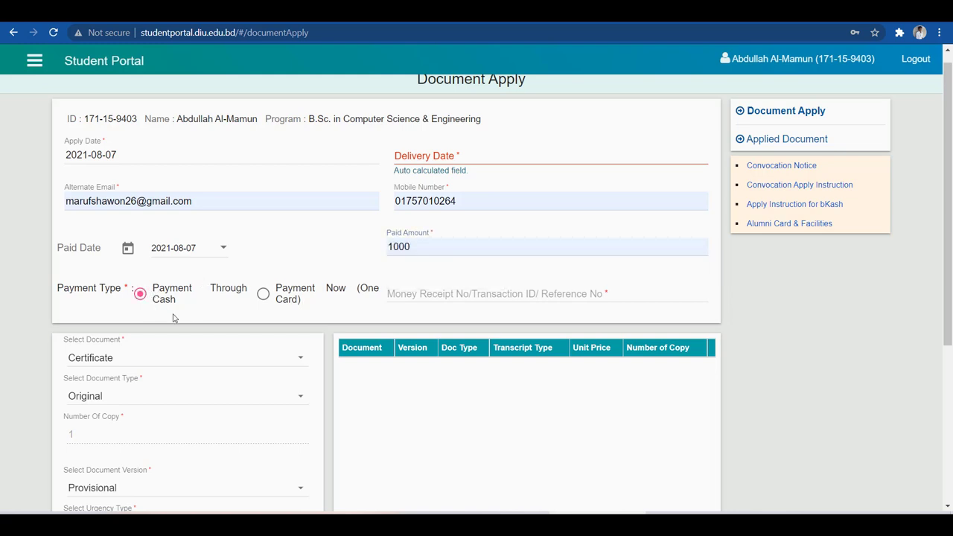
left_click(469, 292)
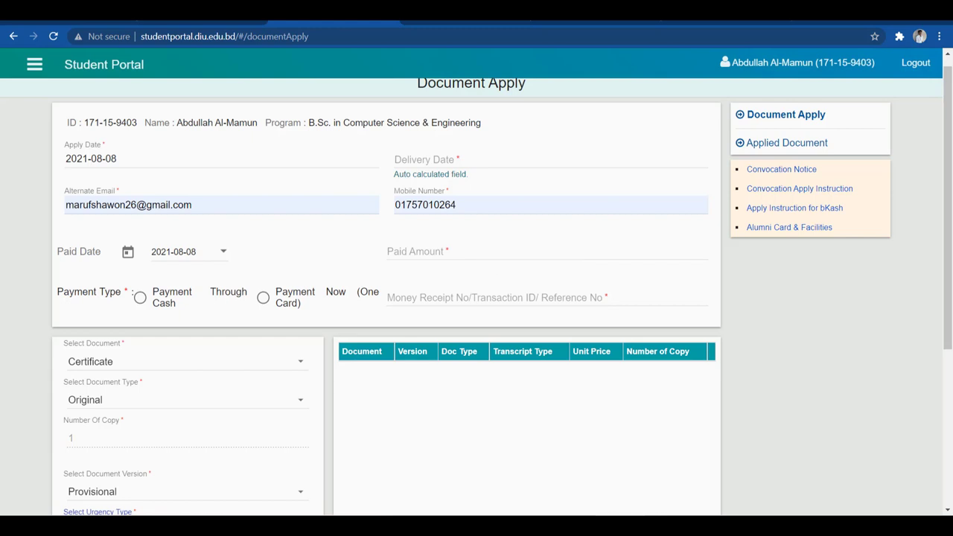
Change the paid amount to 1300 and switch the payment type to Payment Now (One Card).
scroll(203, 205, "down", 2)
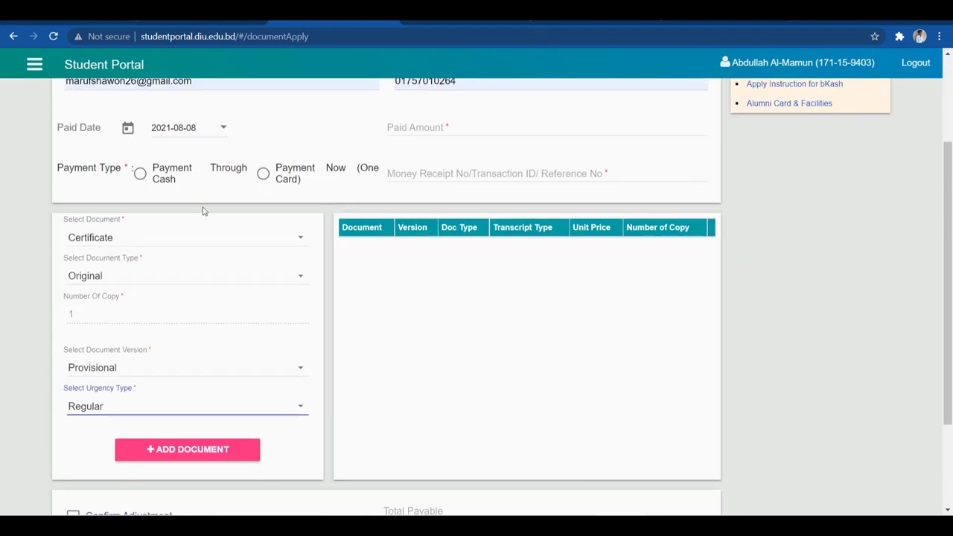
scroll(296, 268, "up", 1)
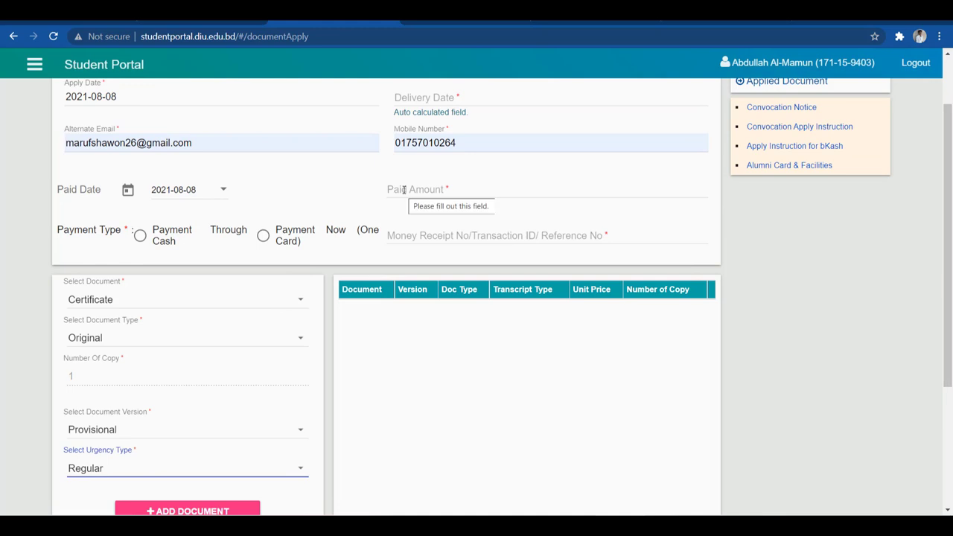
left_click(404, 190)
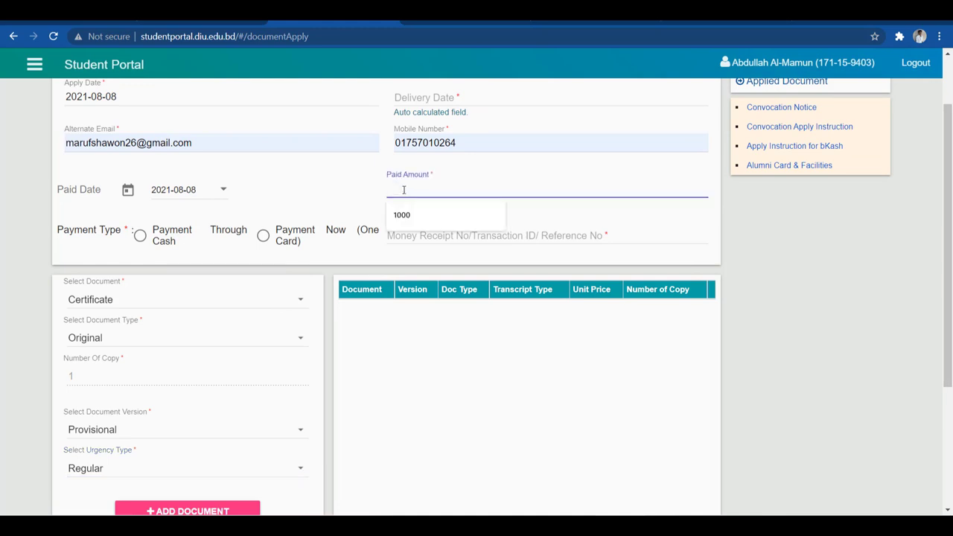
type("1300")
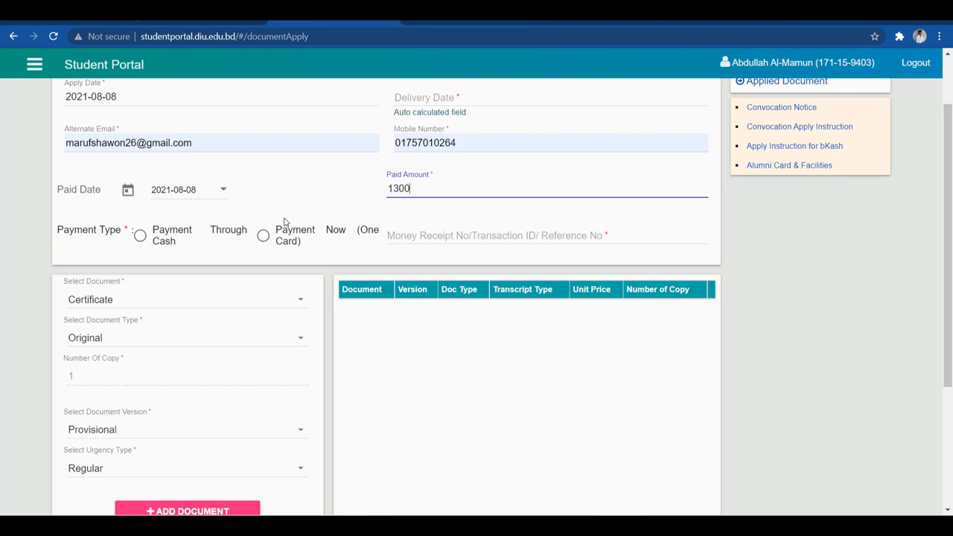
left_click(139, 239)
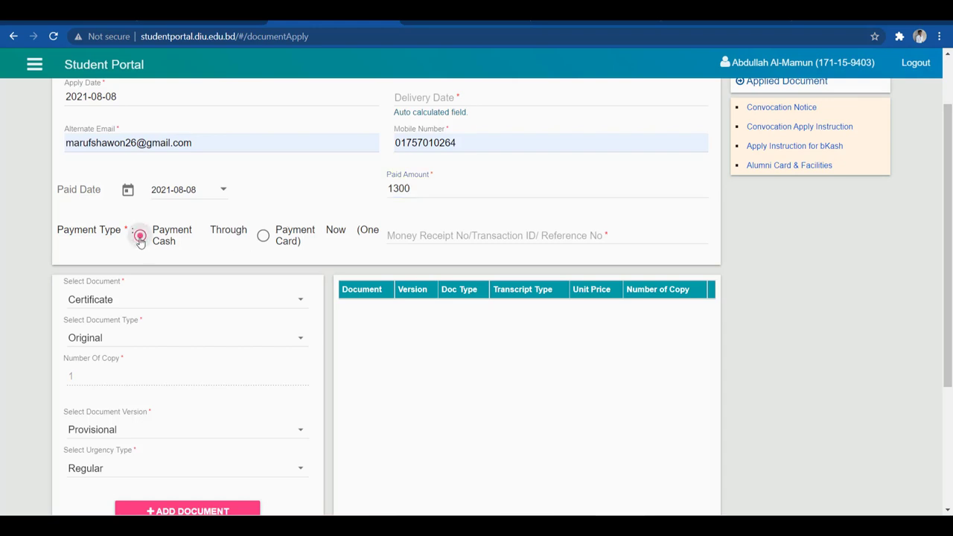
left_click(423, 233)
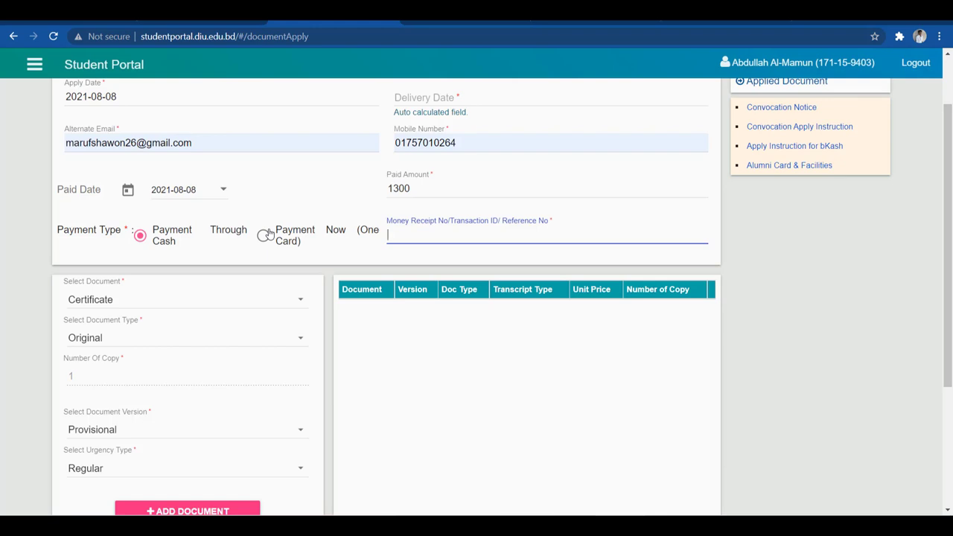
left_click(266, 234)
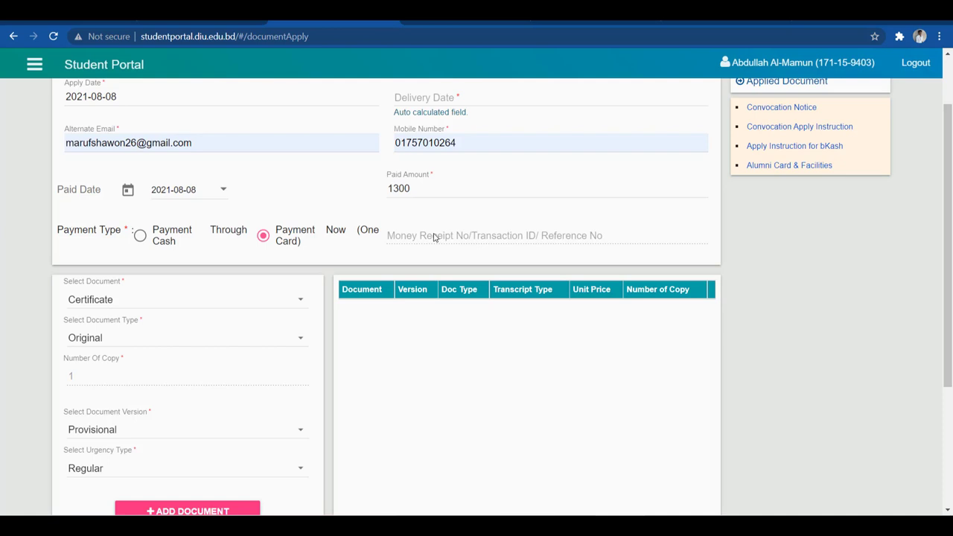
scroll(417, 246, "up", 1)
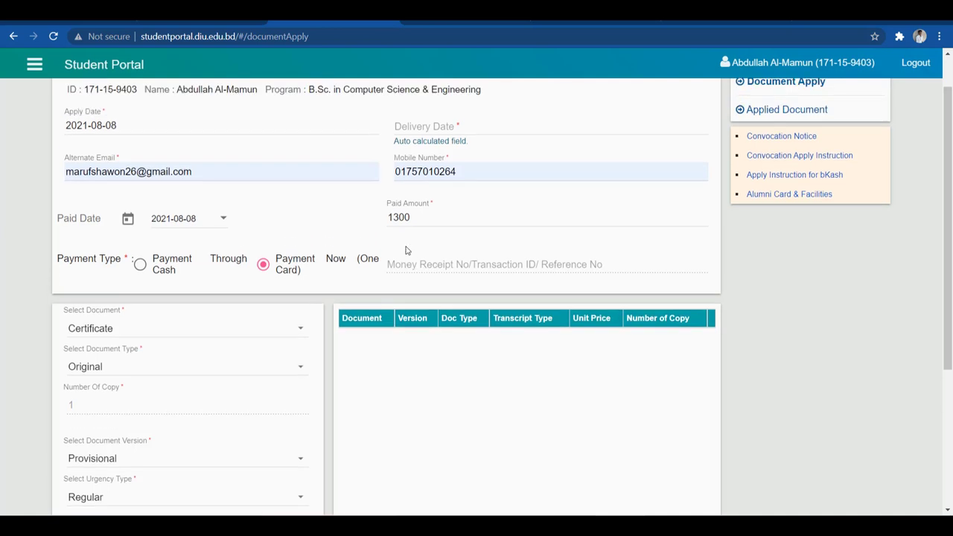
scroll(378, 231, "down", 3)
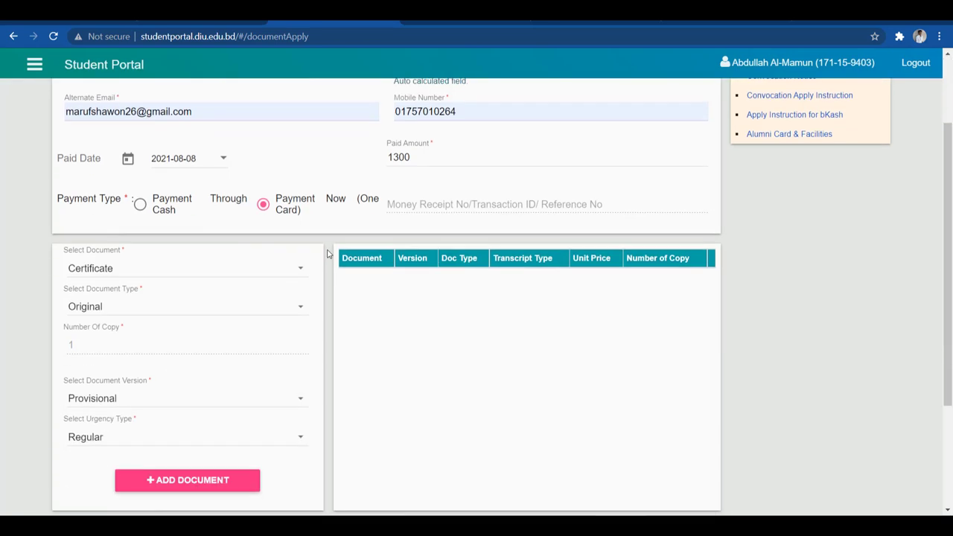
Add the original provisional Certificate, 1 copy at 1000, to the document table.
left_click(194, 402)
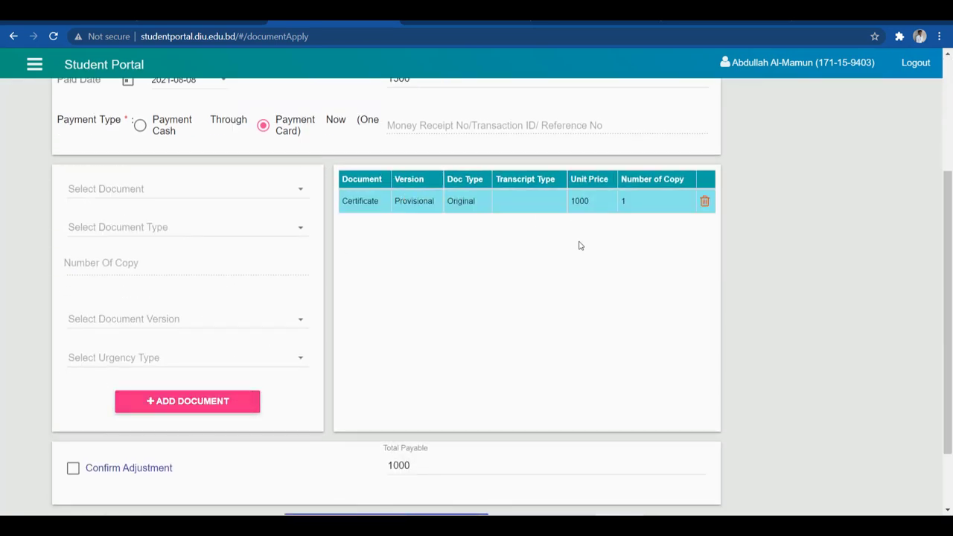
scroll(582, 227, "up", 1)
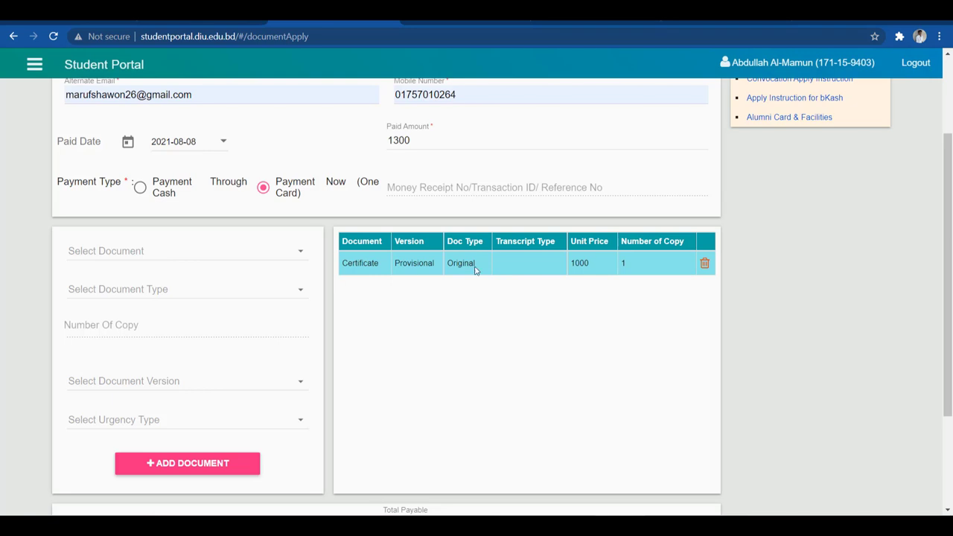
scroll(477, 268, "up", 2)
scroll(308, 290, "down", 1)
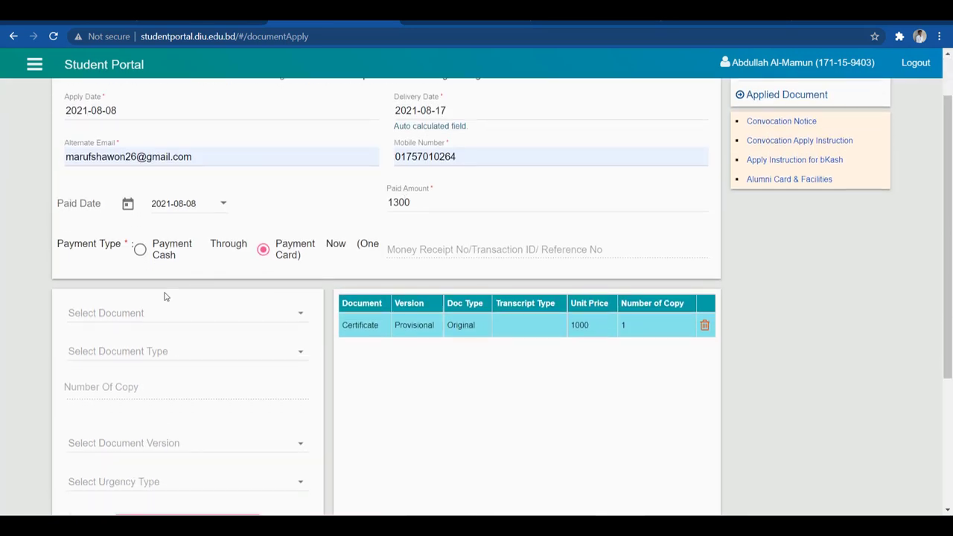
left_click(101, 312)
Set up 1 copy of a Final version, Combine type Transcript.
left_click(91, 373)
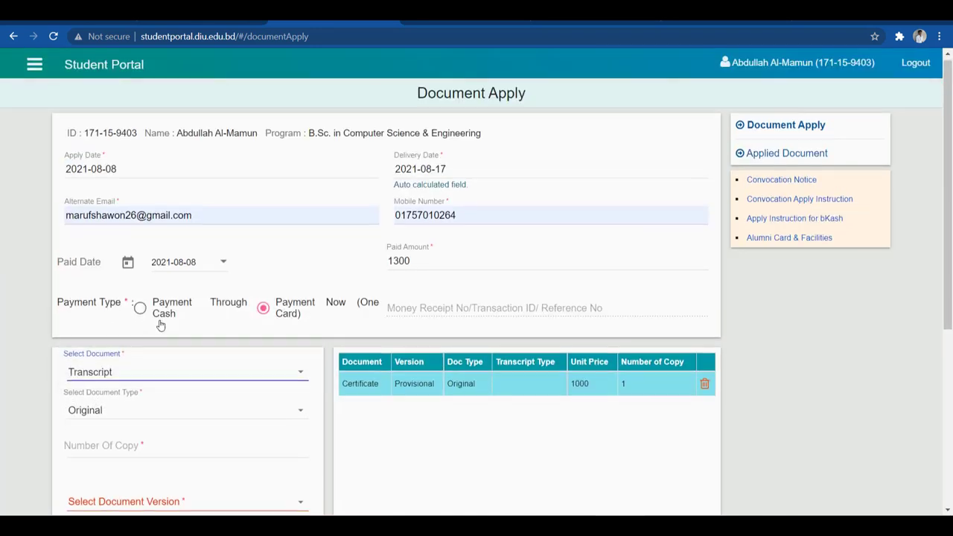
scroll(160, 331, "down", 3)
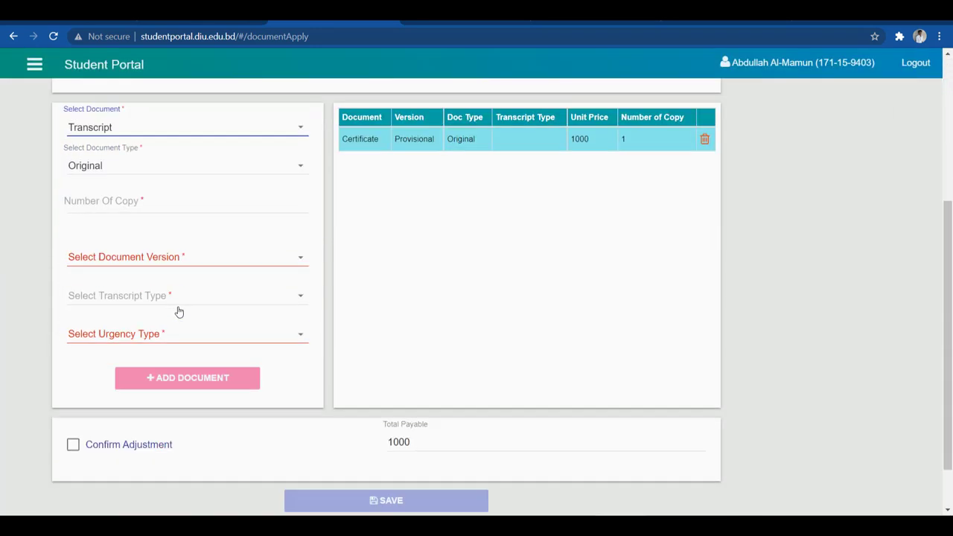
left_click(118, 204)
type("1")
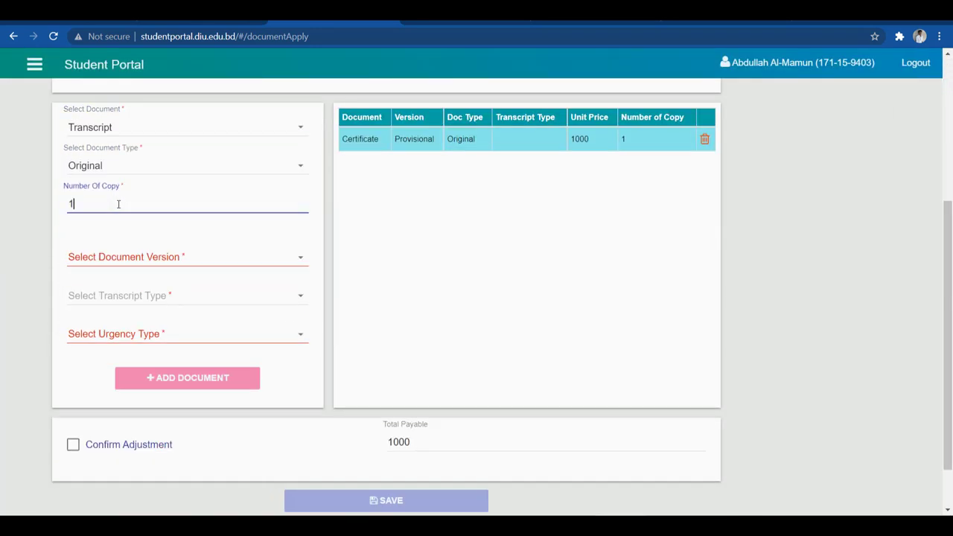
left_click(144, 257)
scroll(119, 276, "up", 3)
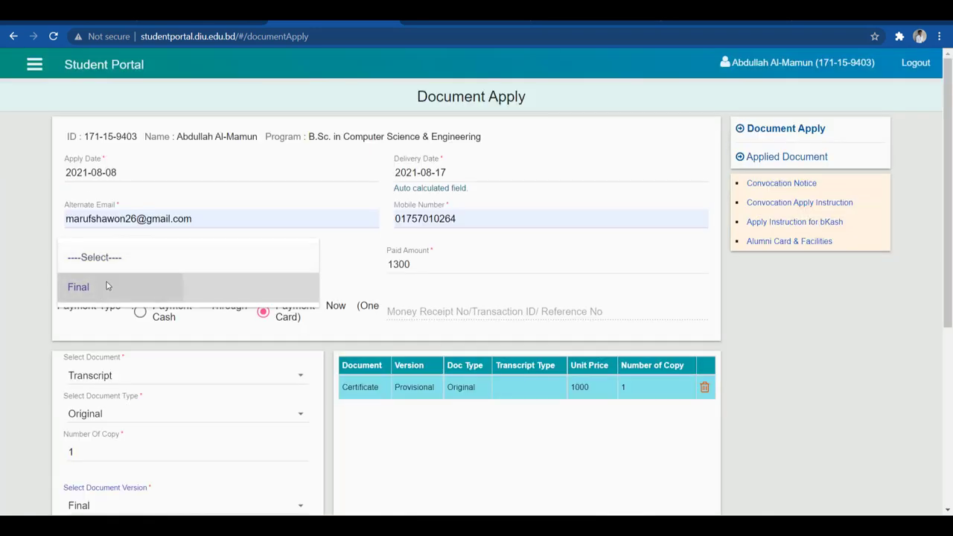
left_click(106, 283)
scroll(106, 283, "down", 2)
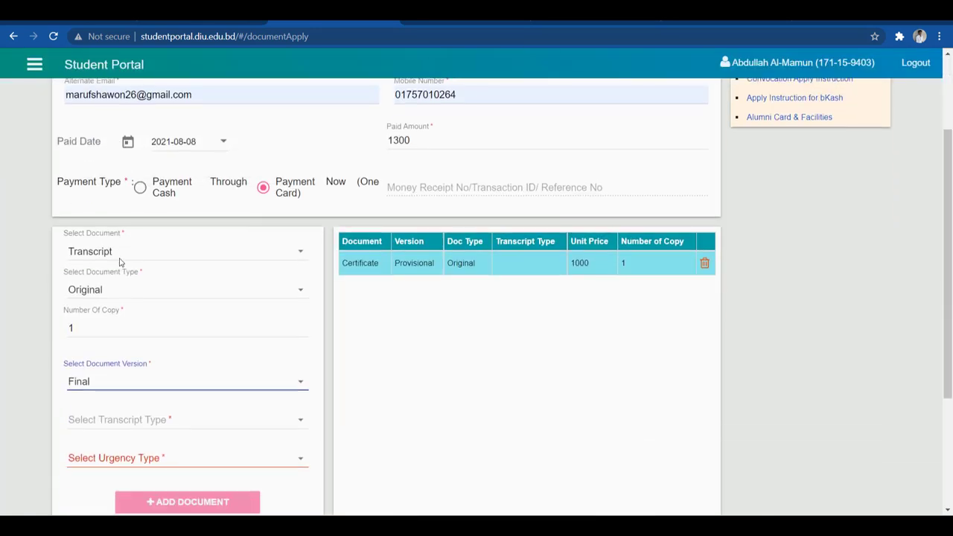
left_click(116, 421)
left_click(123, 451)
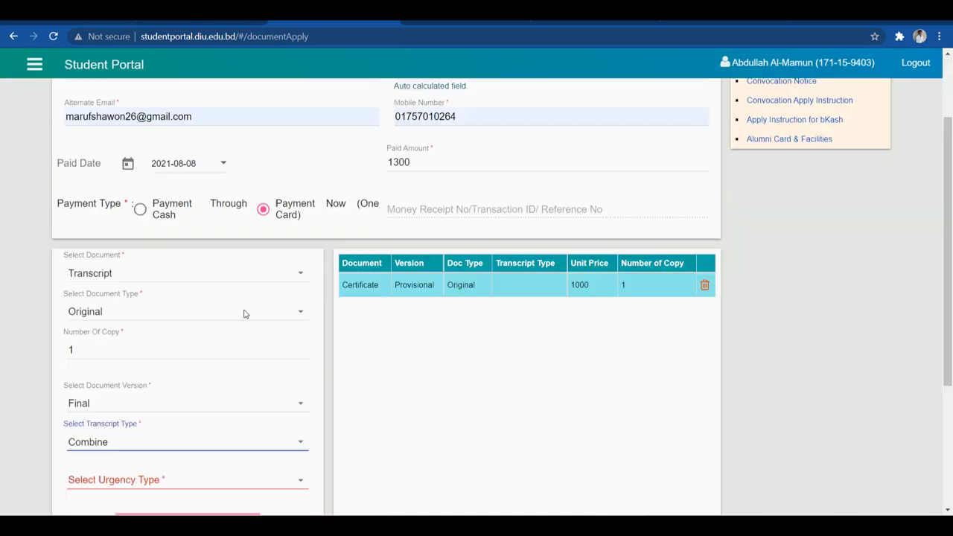
Give the transcript Regular urgency and add it, raising Total Payable to 1300.
scroll(96, 362, "down", 2)
left_click(114, 335)
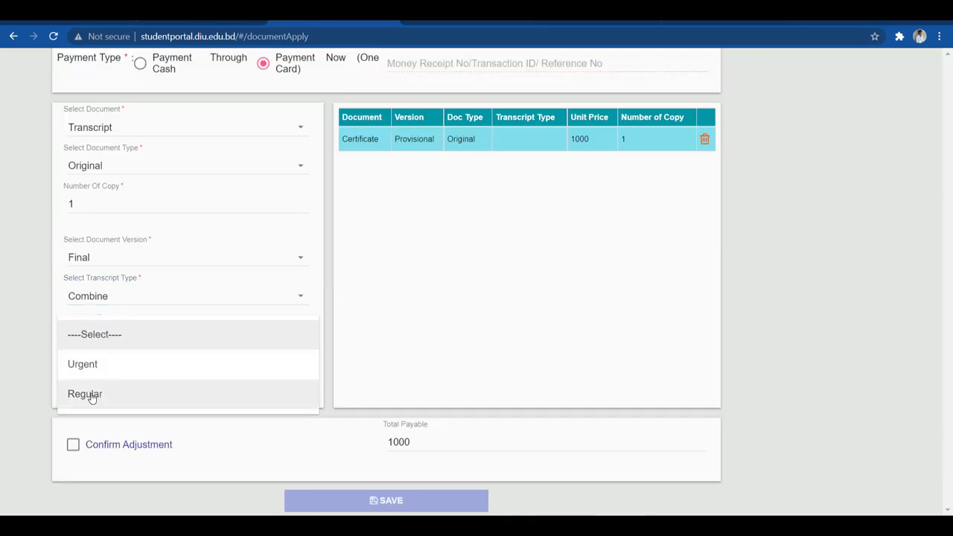
scroll(94, 394, "up", 3)
left_click(93, 394)
scroll(299, 358, "up", 3)
scroll(299, 358, "up", 2)
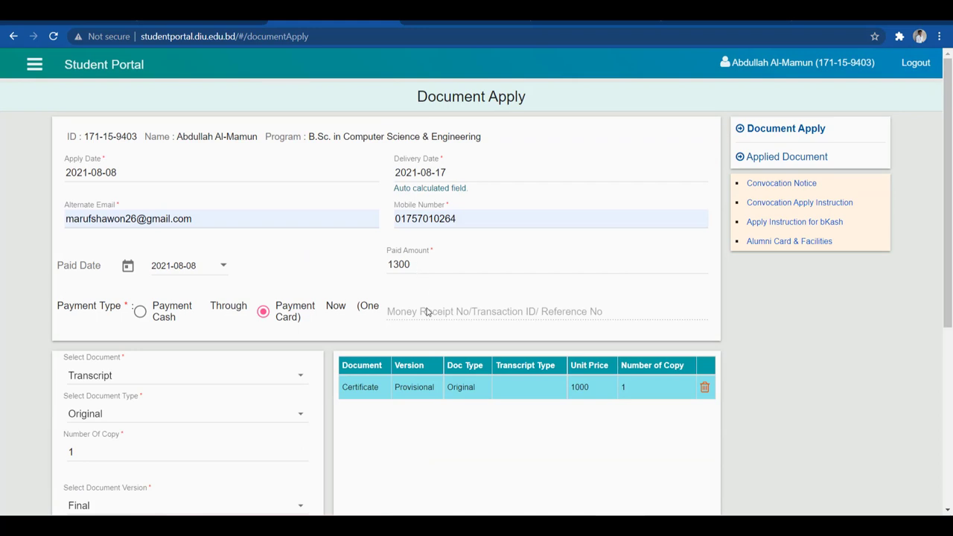
scroll(388, 297, "down", 3)
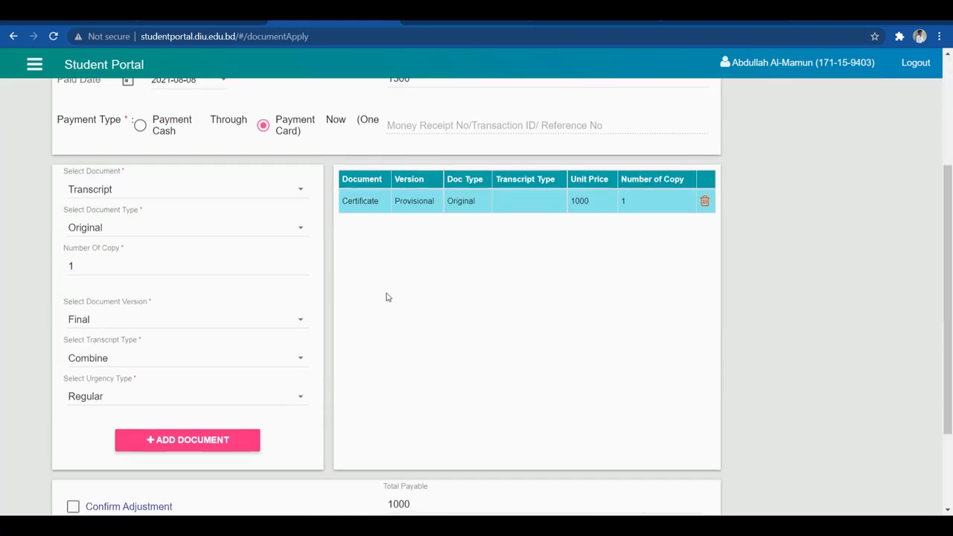
left_click(192, 440)
scroll(381, 319, "down", 2)
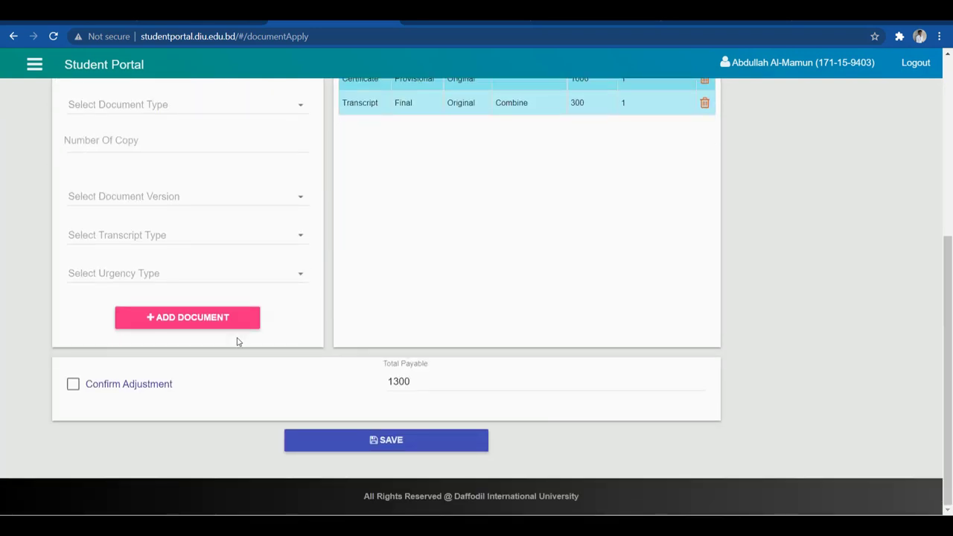
Confirm the adjustment and save the application, reaching the 1,300 BDT SSLCommerz payment page.
left_click(128, 393)
scroll(425, 336, "up", 2)
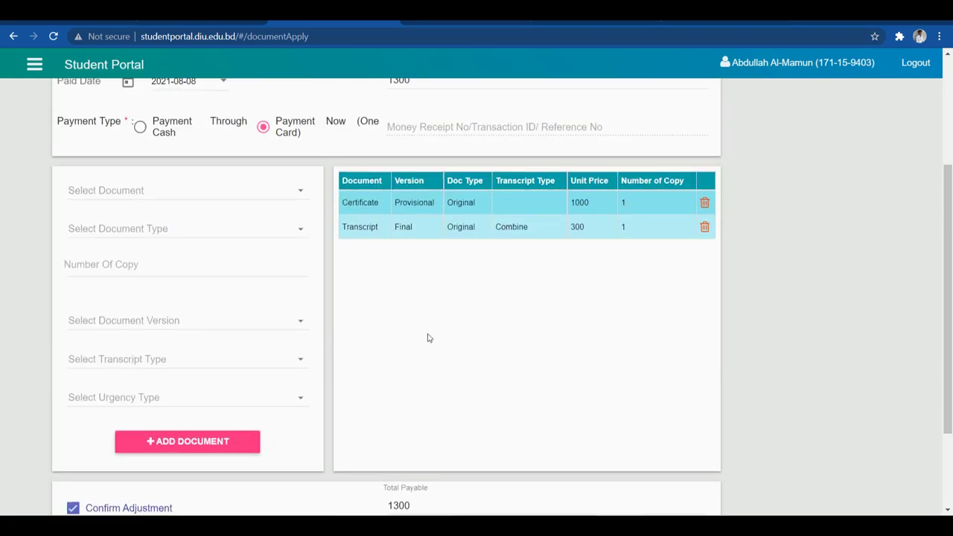
scroll(425, 335, "down", 2)
left_click(386, 441)
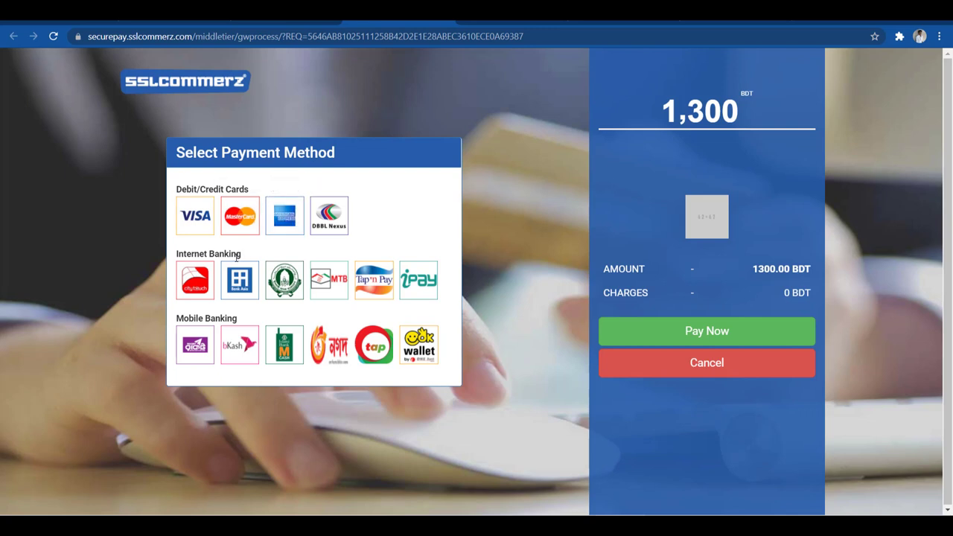
Pay with bKash, totalling 1,318.46 BDT including 18.46 BDT charges.
left_click(232, 354)
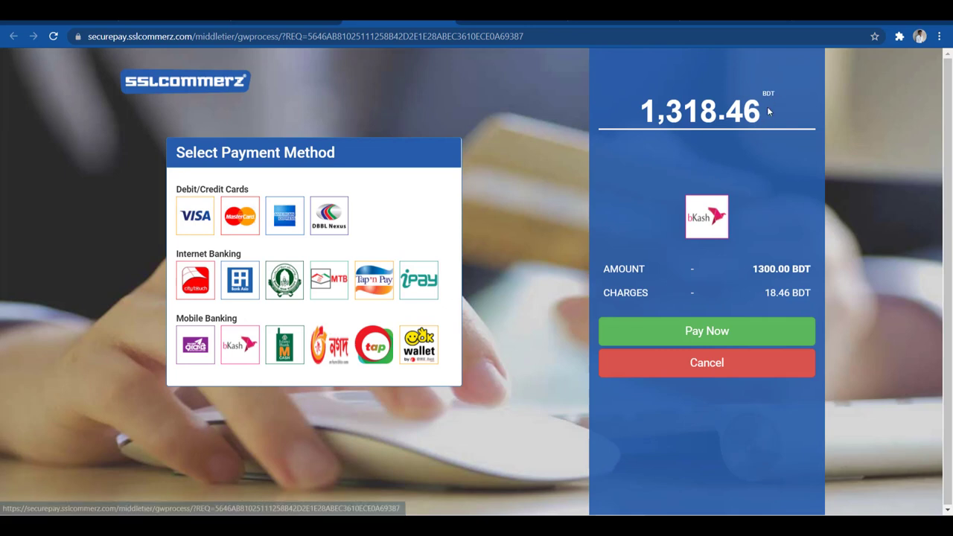
left_click(728, 333)
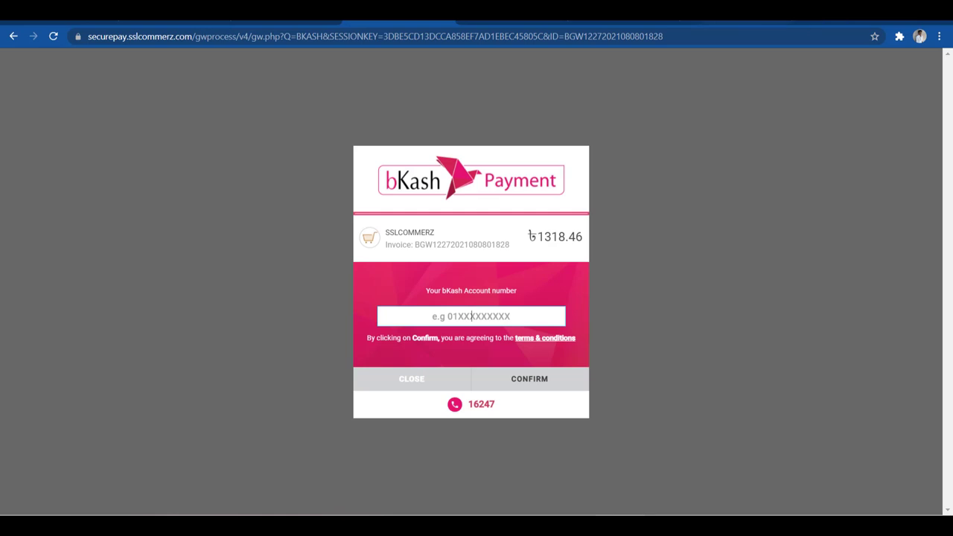
Enter the bKash account number, verification code and PIN to complete the ৳1318.46 payment.
key("Return")
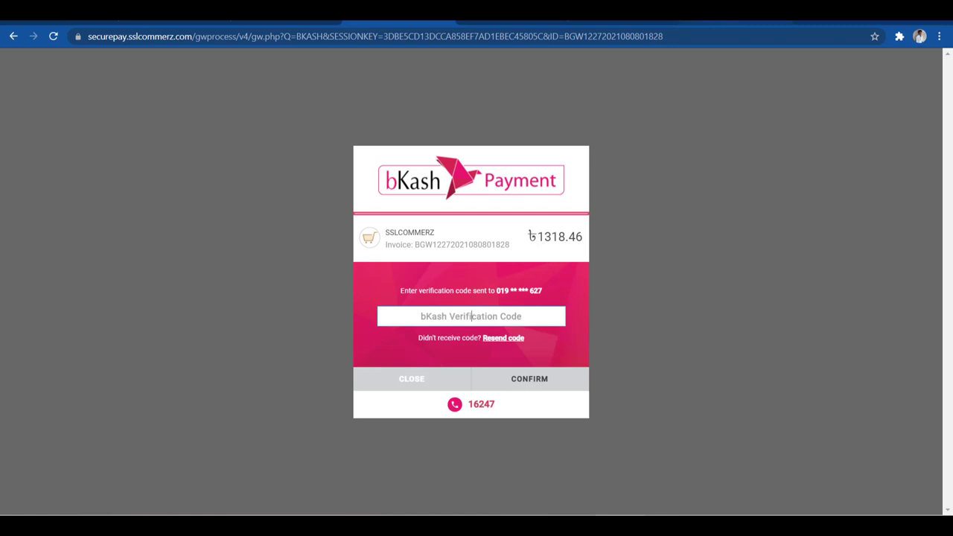
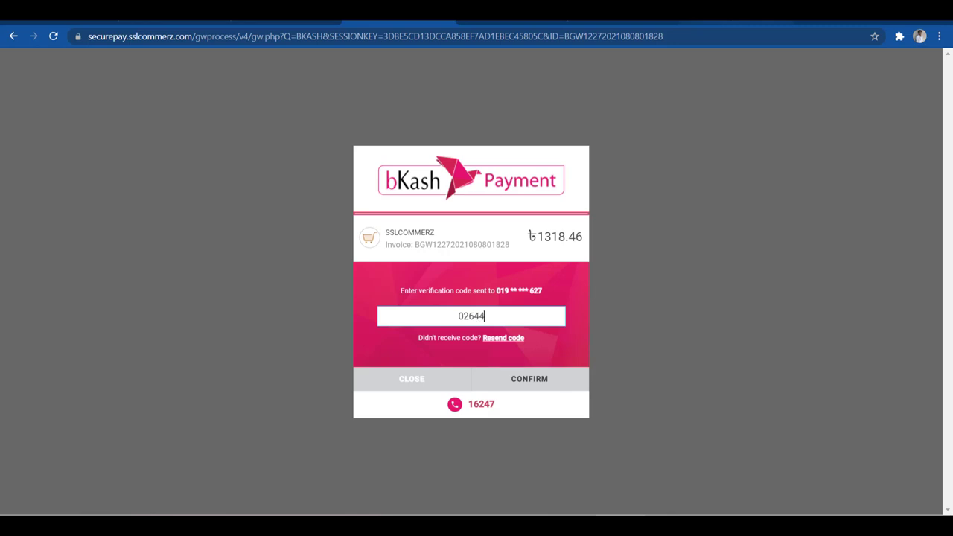
key("Return")
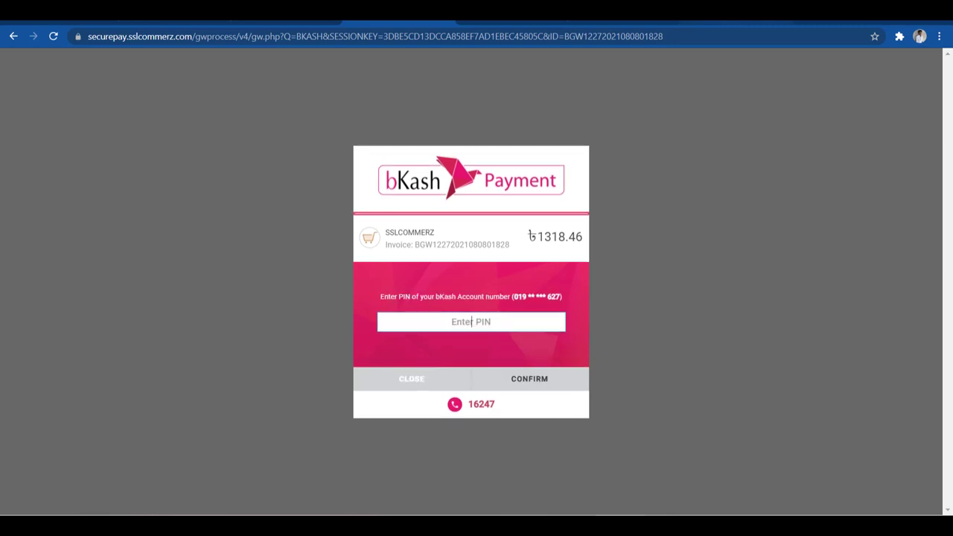
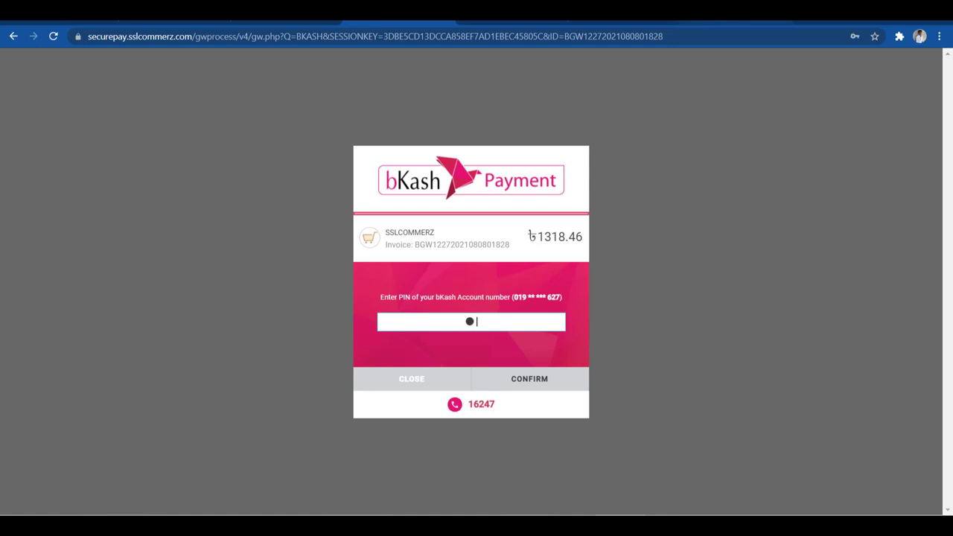
key("Return")
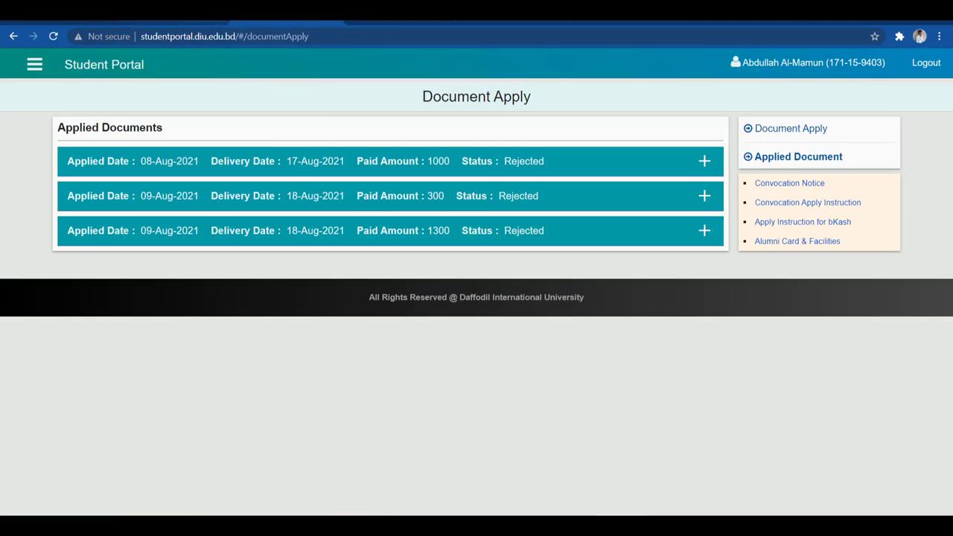
Pass through the dashboard, then list Applied Documents showing the new 09-Aug-2021 Pending application for 1300.
left_click(24, 68)
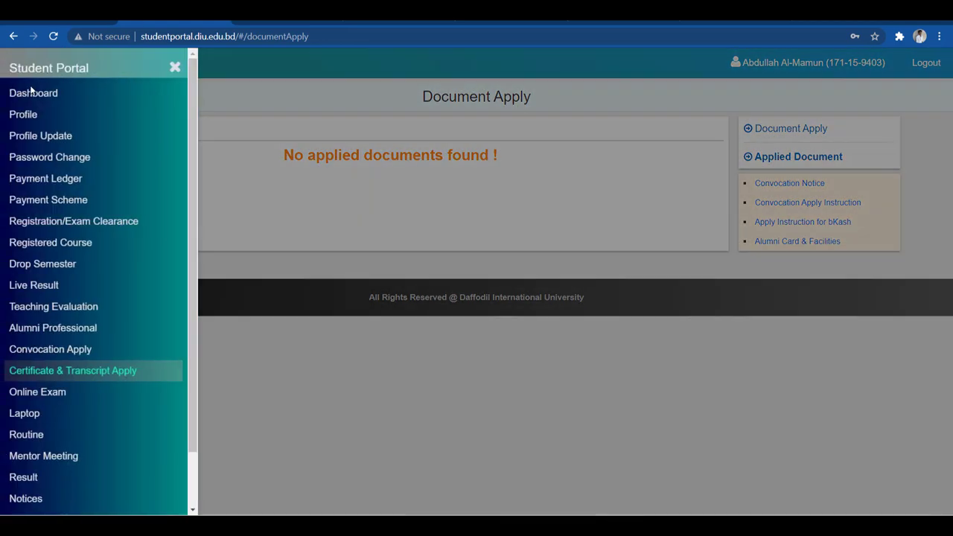
left_click(32, 94)
left_click(24, 67)
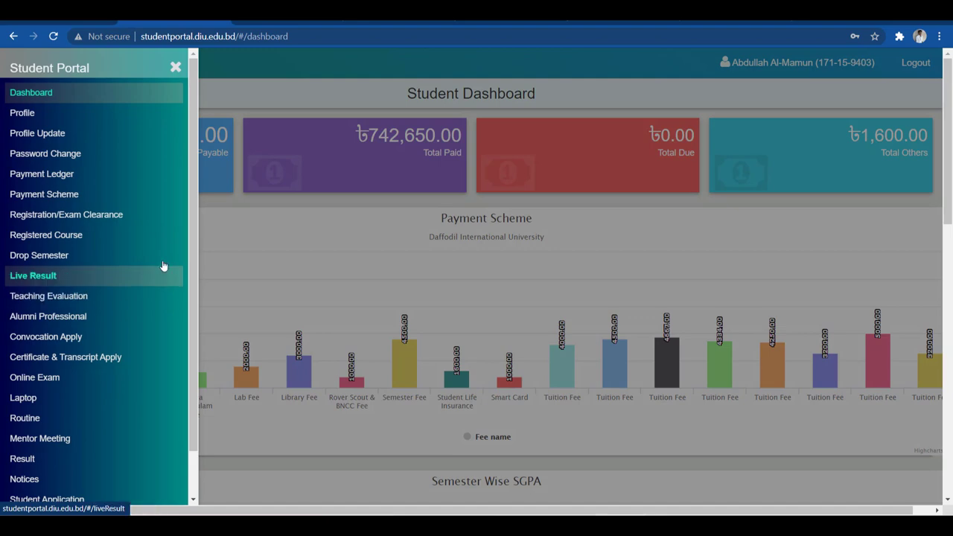
left_click(298, 232)
left_click(35, 67)
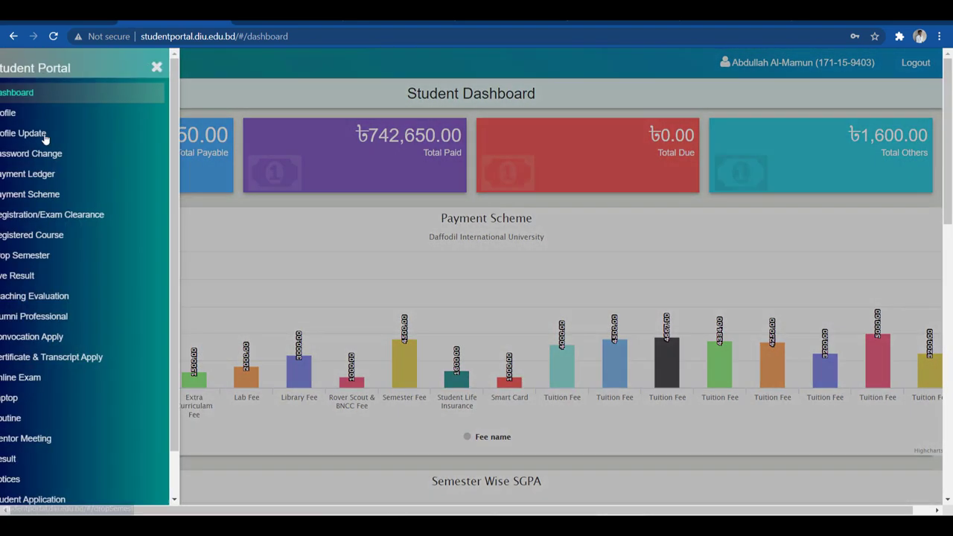
left_click(84, 359)
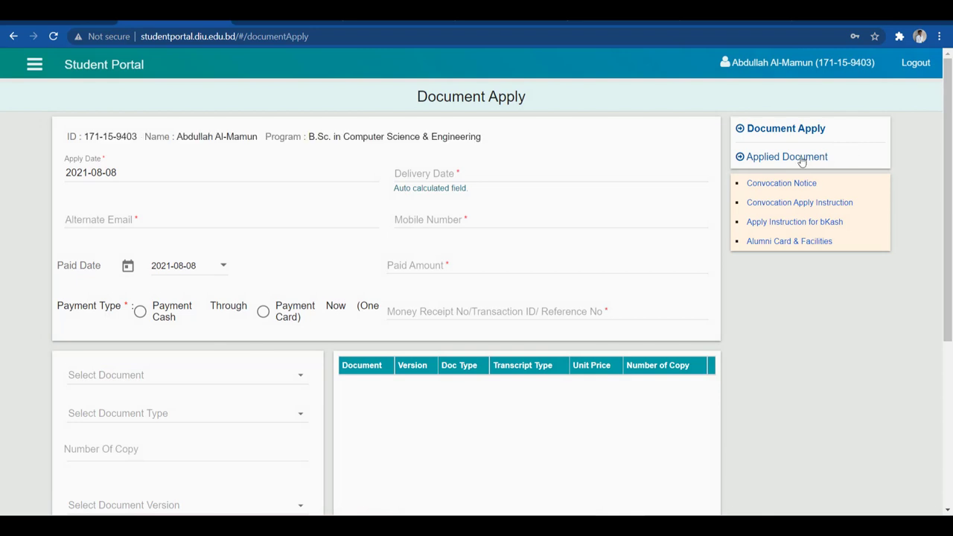
left_click(804, 160)
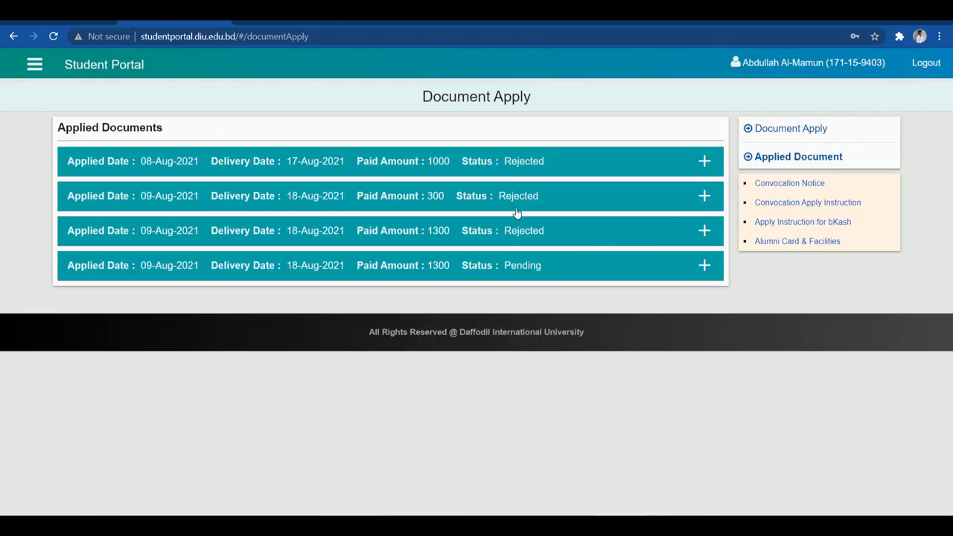
Open the Pending application's Clearance Slip and review every department's Pending status in the table.
left_click(519, 272)
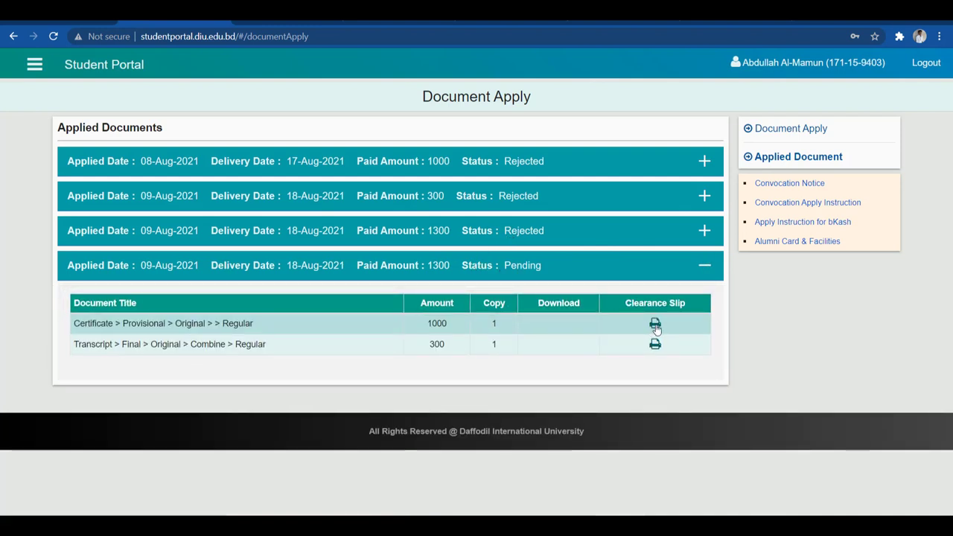
left_click(654, 325)
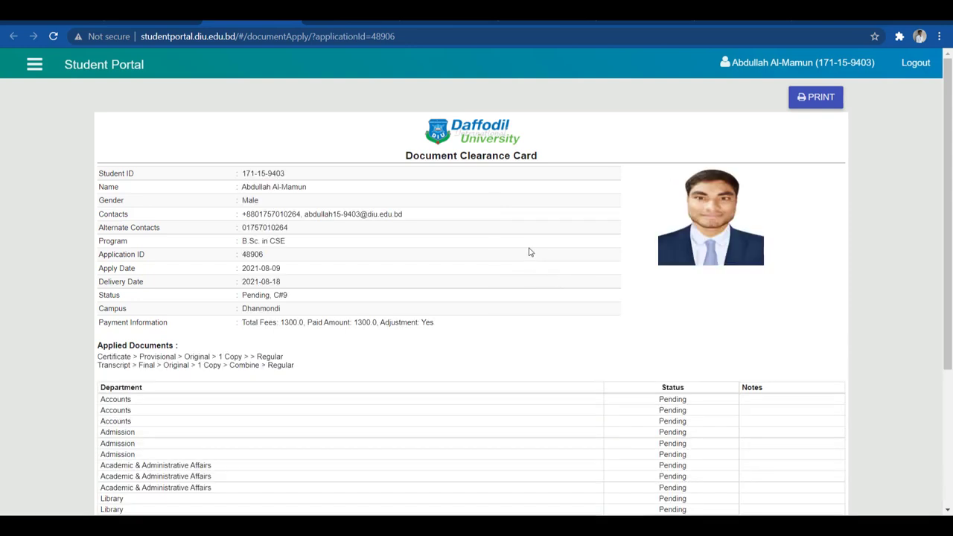
scroll(530, 251, "down", 3)
left_click_drag(706, 431, 653, 278)
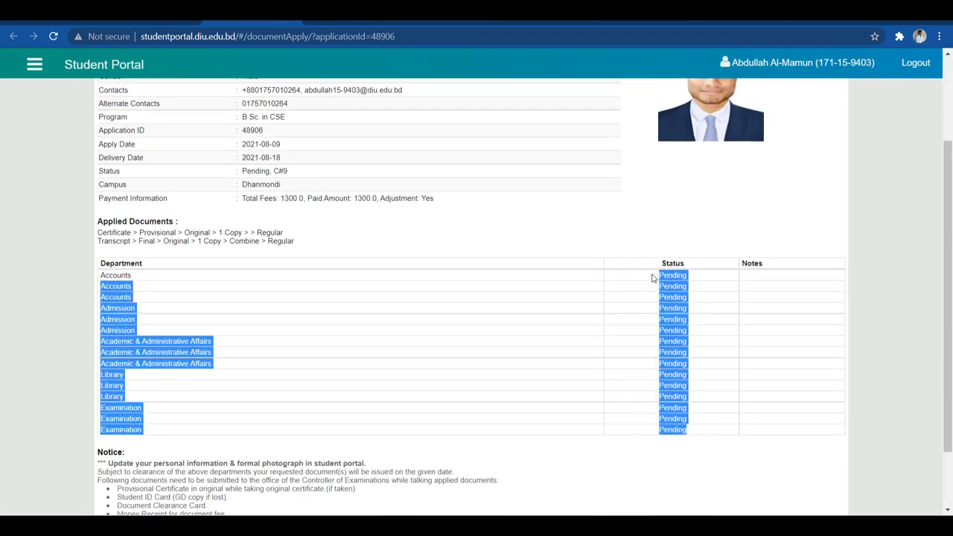
left_click(558, 306)
scroll(594, 310, "up", 2)
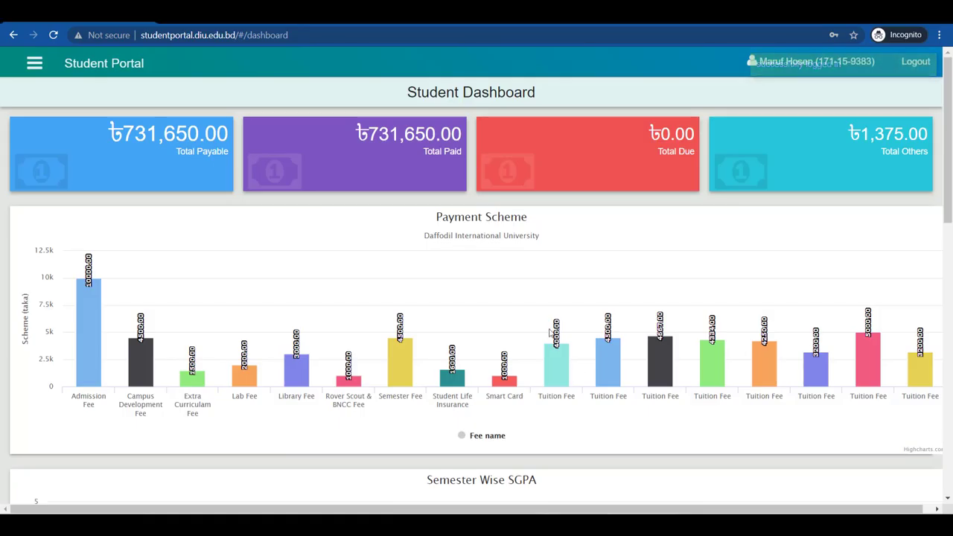
Expand the Delivered 05-Jul-2021 application showing an urgent Certificate at 1000 and Transcript at 500.
left_click(34, 64)
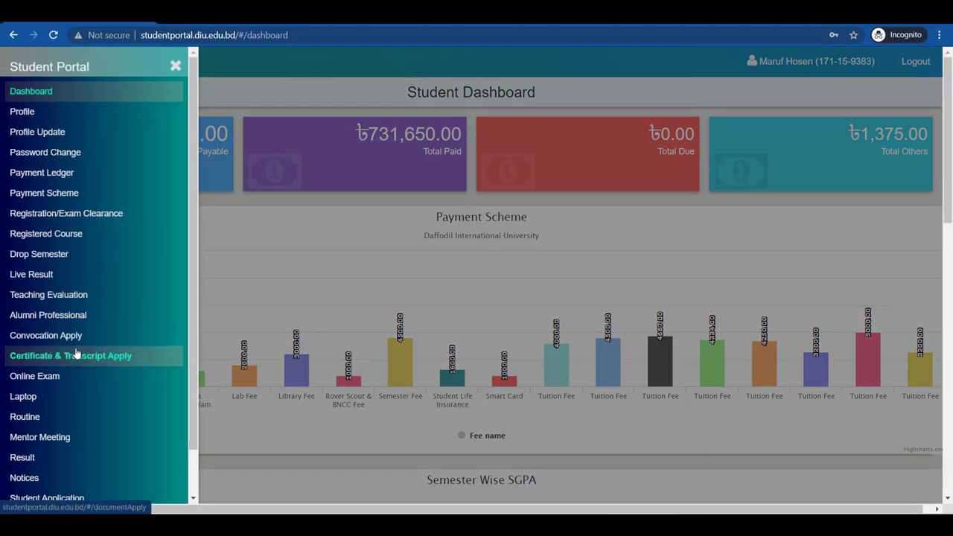
left_click(77, 356)
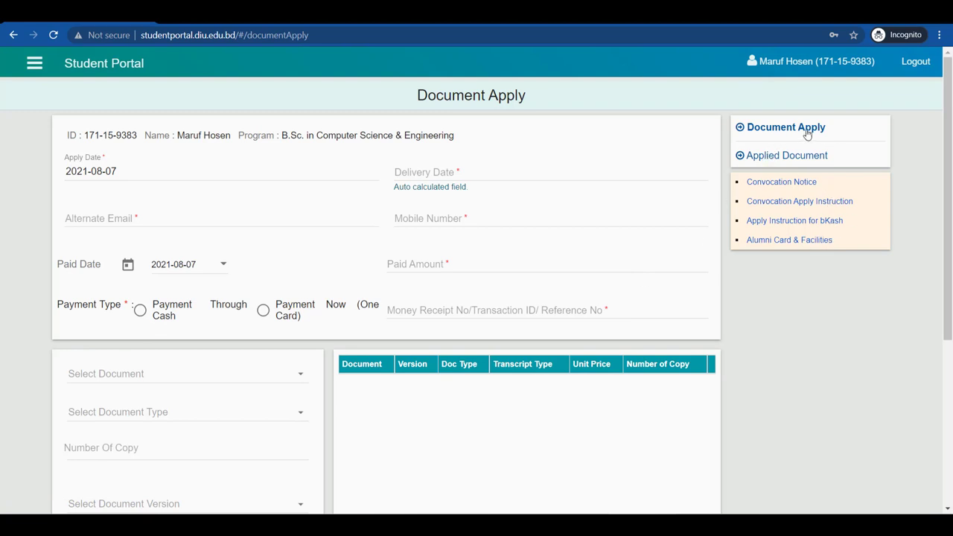
left_click(792, 157)
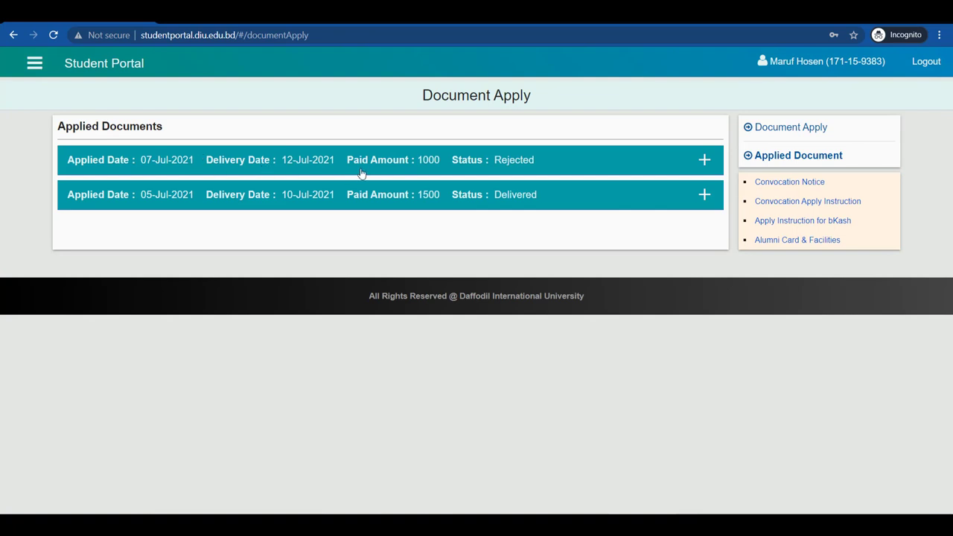
left_click(410, 199)
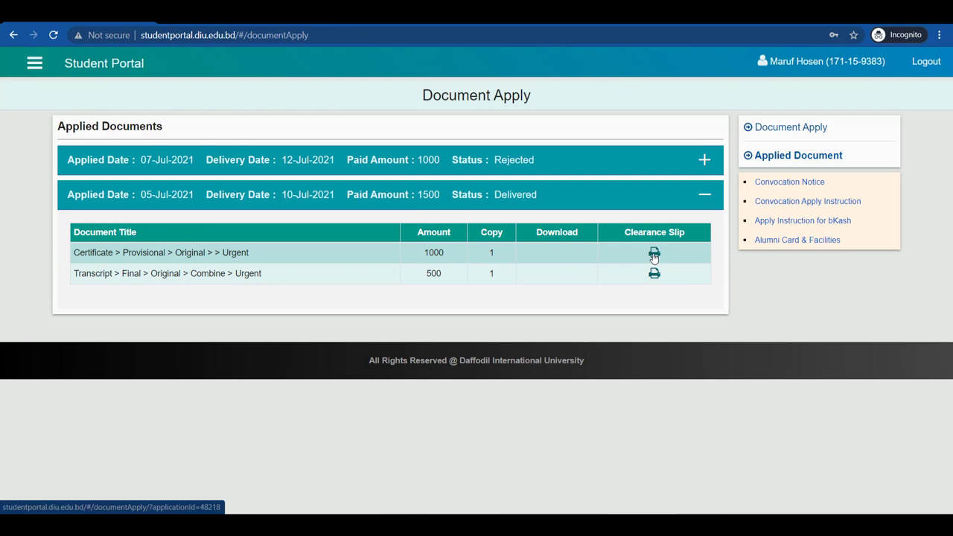
left_click(653, 254)
scroll(589, 262, "down", 1)
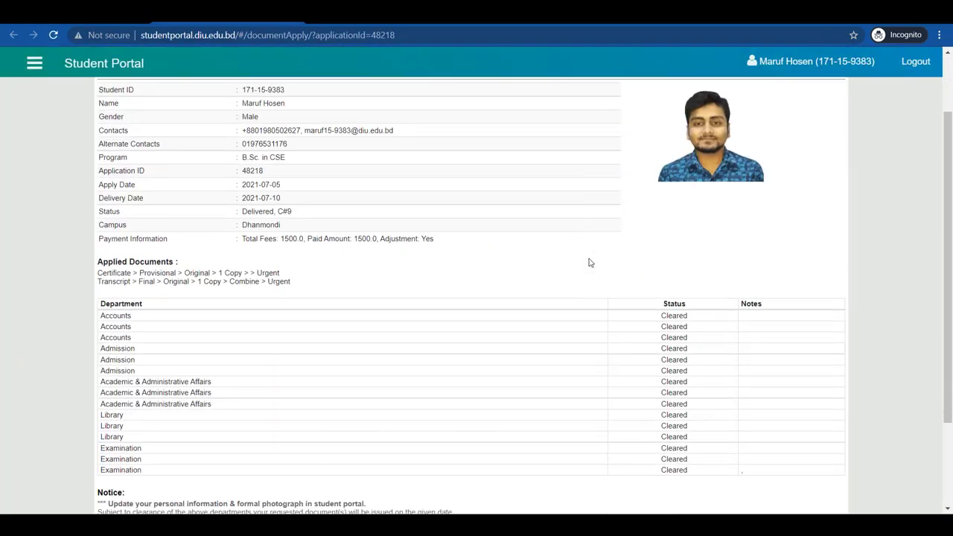
scroll(588, 262, "down", 2)
left_click_drag(660, 196, 686, 350)
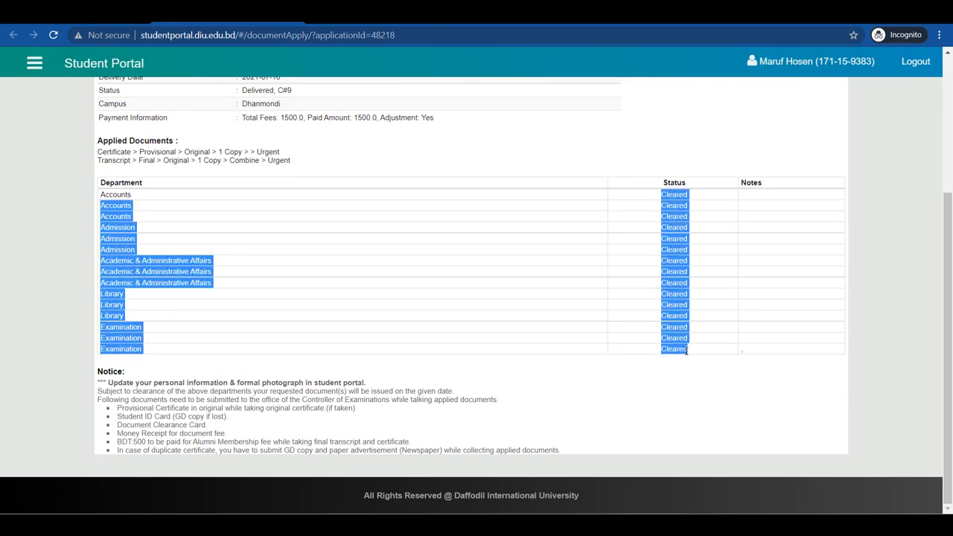
left_click(674, 223)
scroll(644, 310, "up", 3)
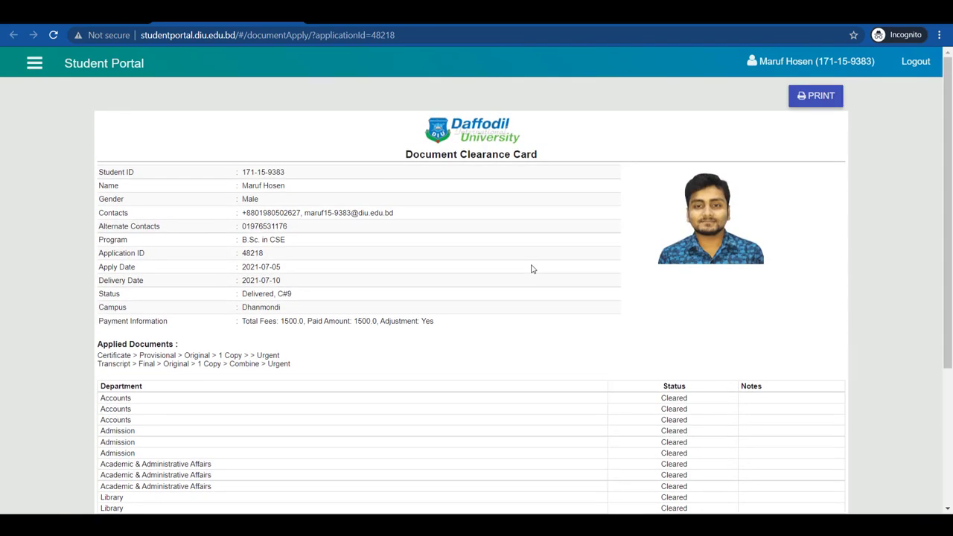
scroll(531, 268, "down", 3)
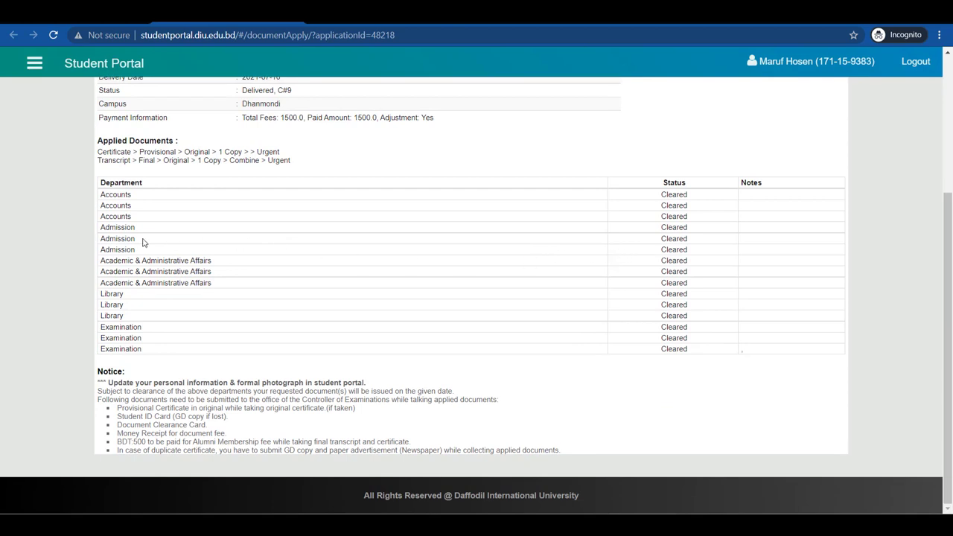
left_click_drag(132, 216, 101, 194)
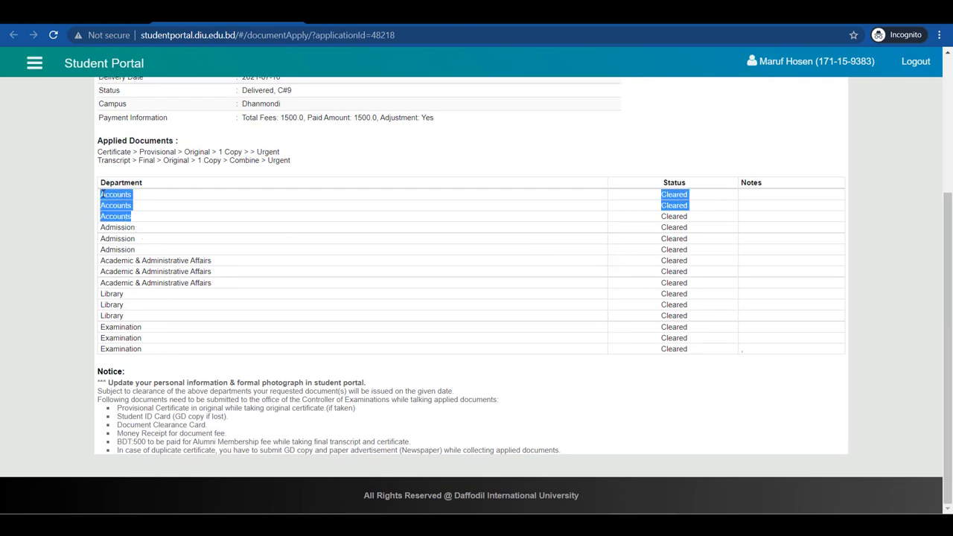
left_click(701, 223)
left_click_drag(702, 223, 638, 188)
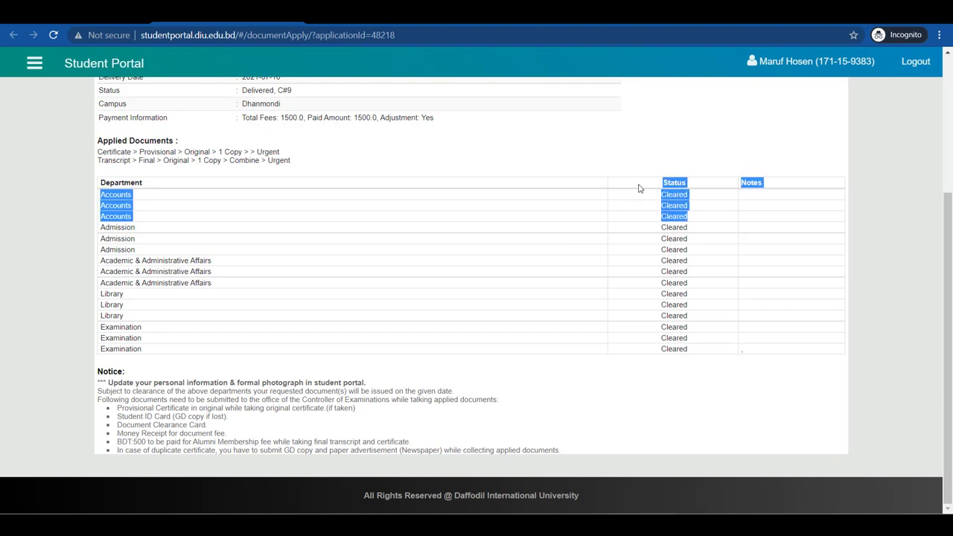
left_click(659, 209)
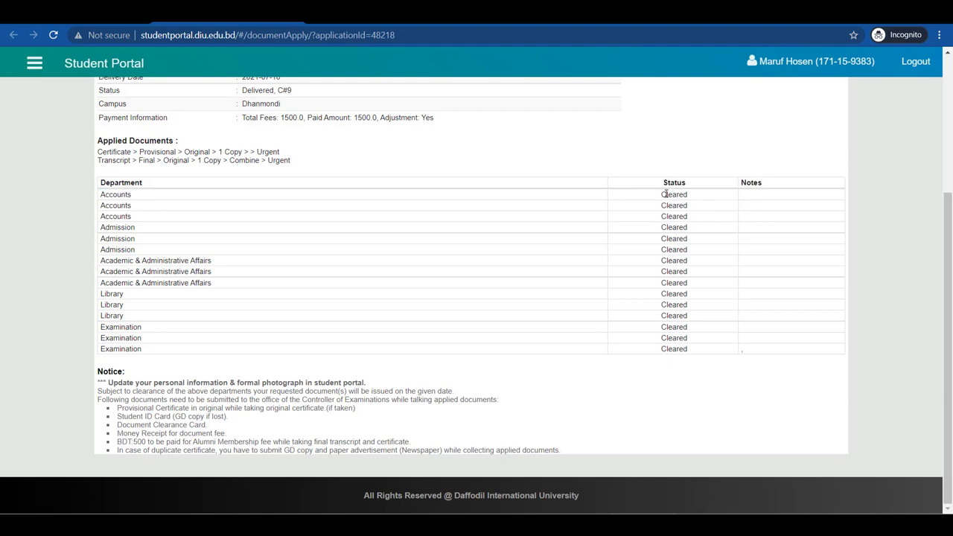
left_click_drag(663, 195, 706, 354)
scroll(670, 343, "up", 3)
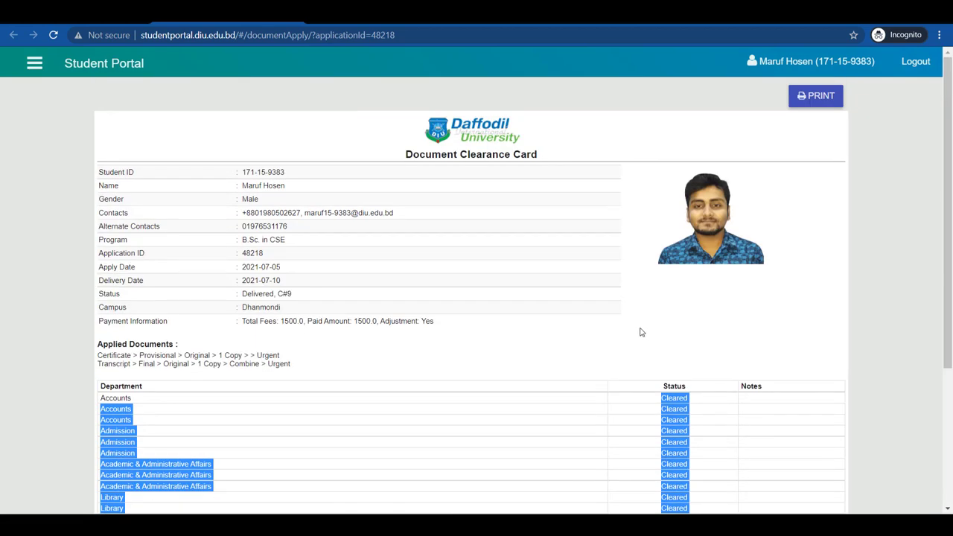
left_click(447, 246)
key("alt+Left")
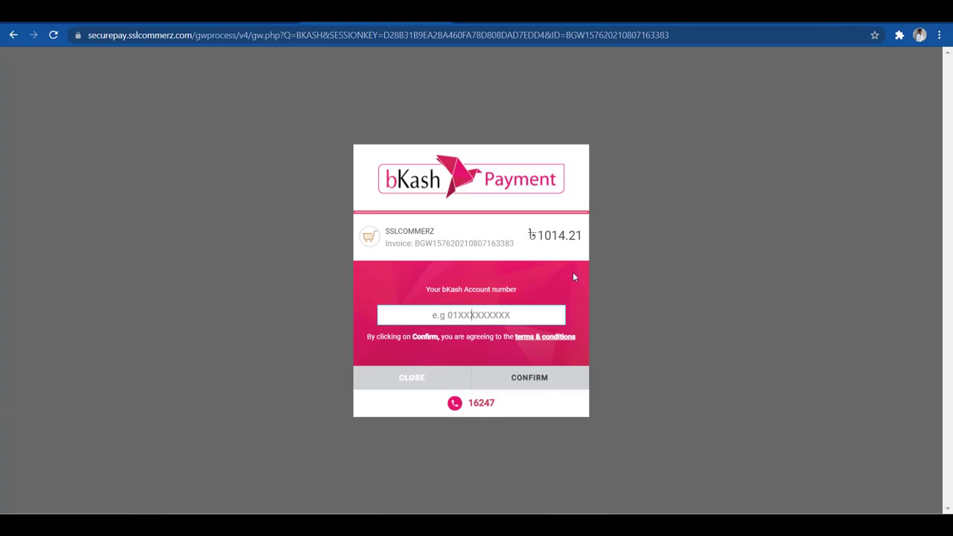
Exit full-screen view on the ৳1014.21 bKash Checkout page.
key("F11")
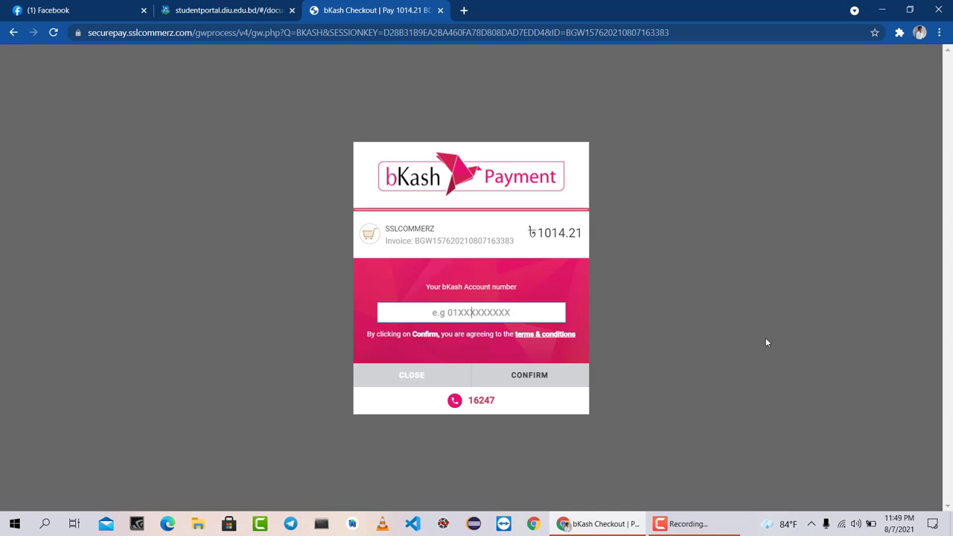